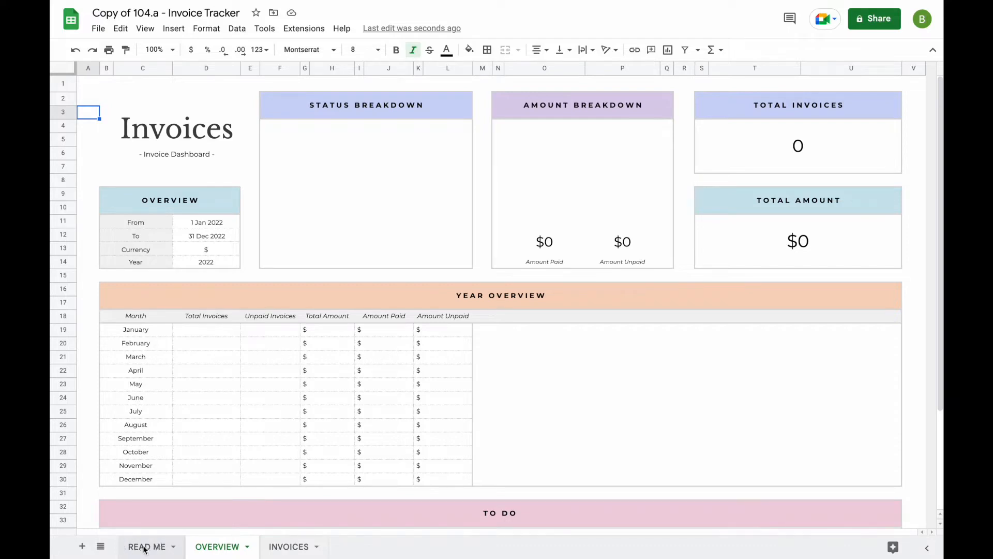
Look through the READ ME, OVERVIEW and INVOICES sheets of the invoice tracker
click(145, 549)
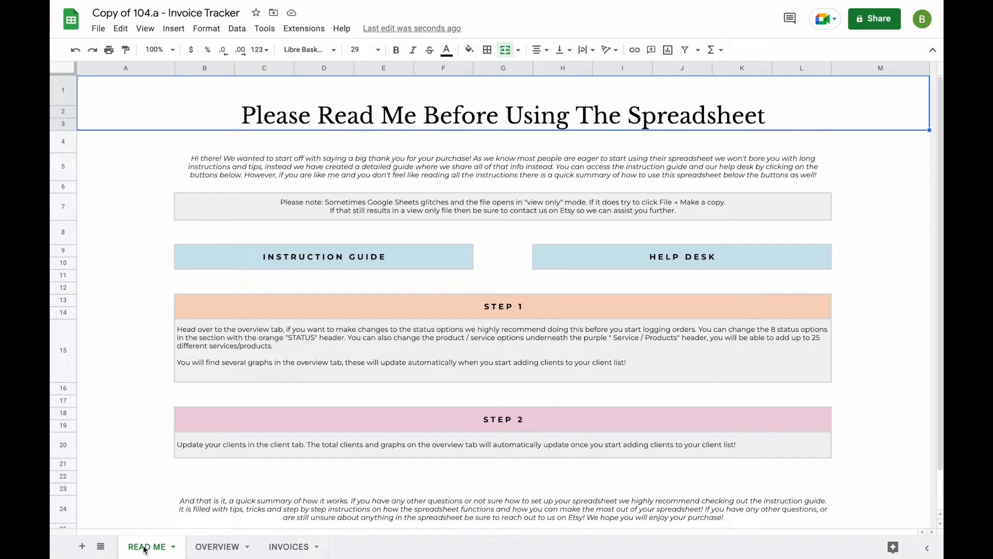
click(214, 549)
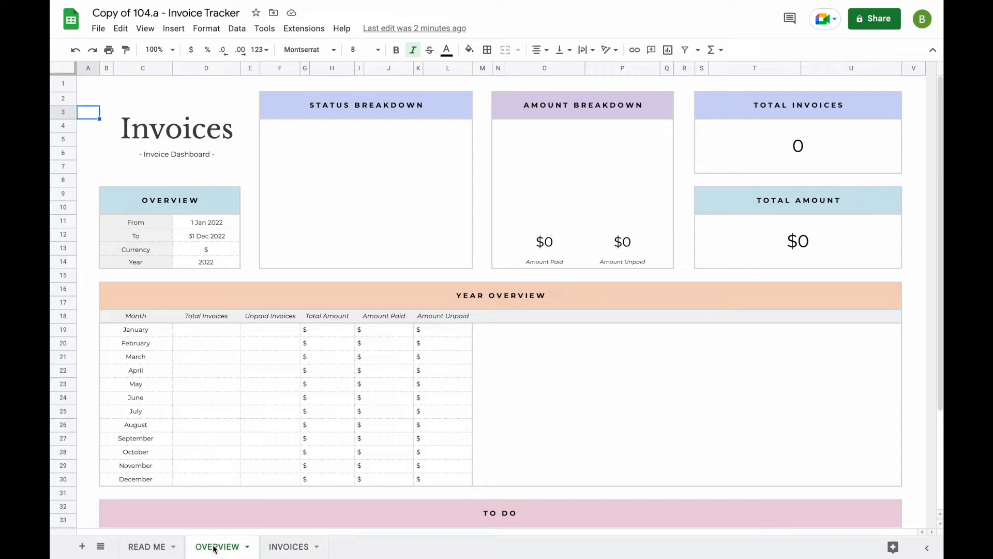
click(292, 547)
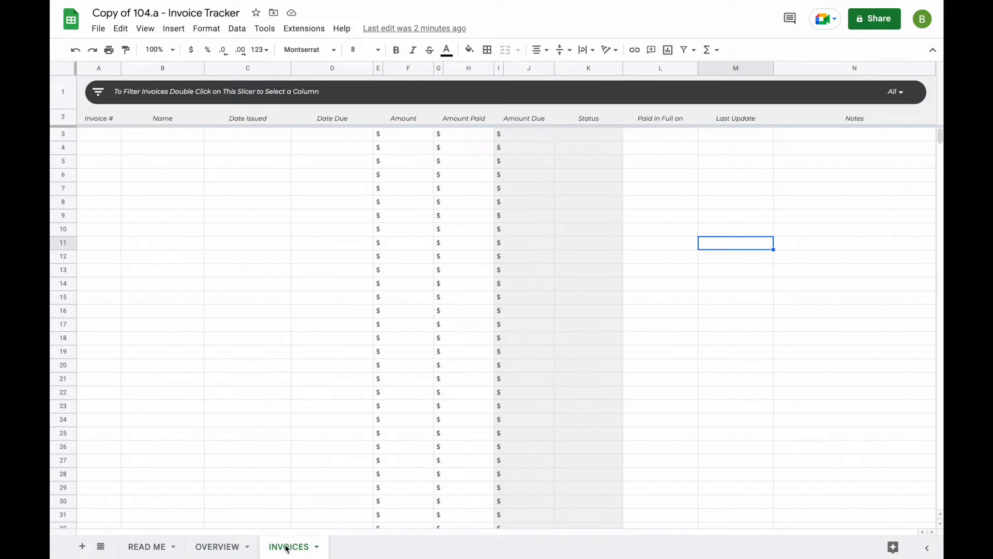
click(217, 549)
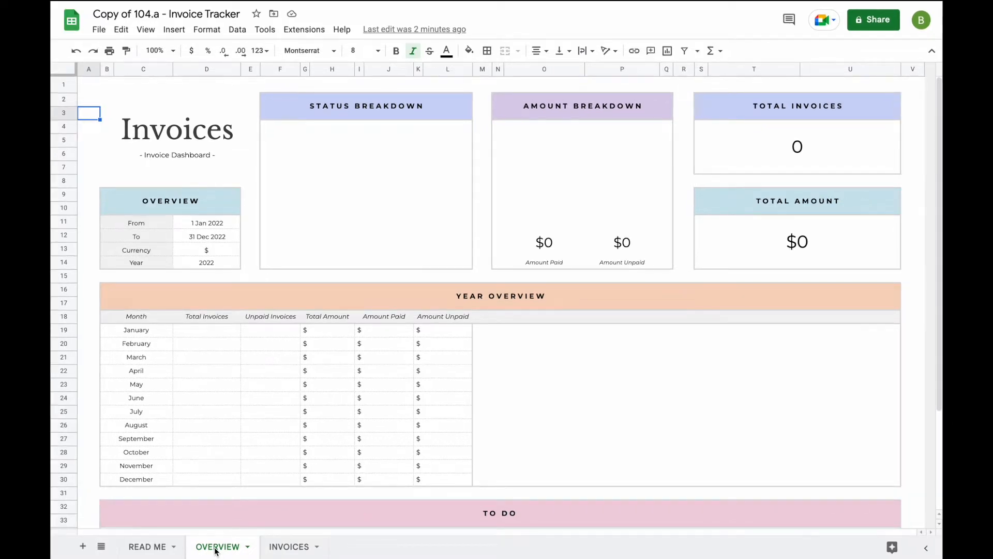
Start the first row of the INVOICES sheet with invoice number 1 and the client's last name
click(288, 546)
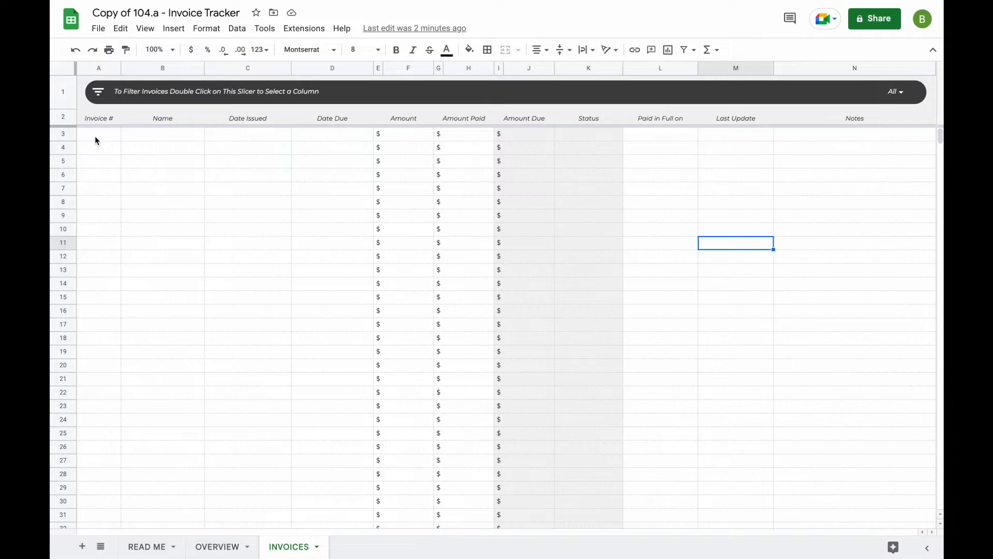
click(98, 137)
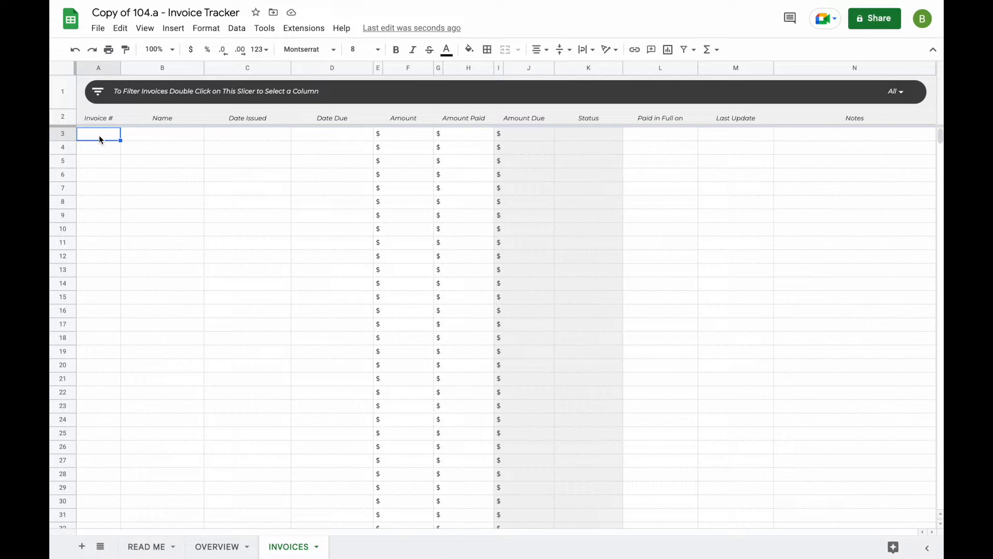
text(1)
key(Tab)
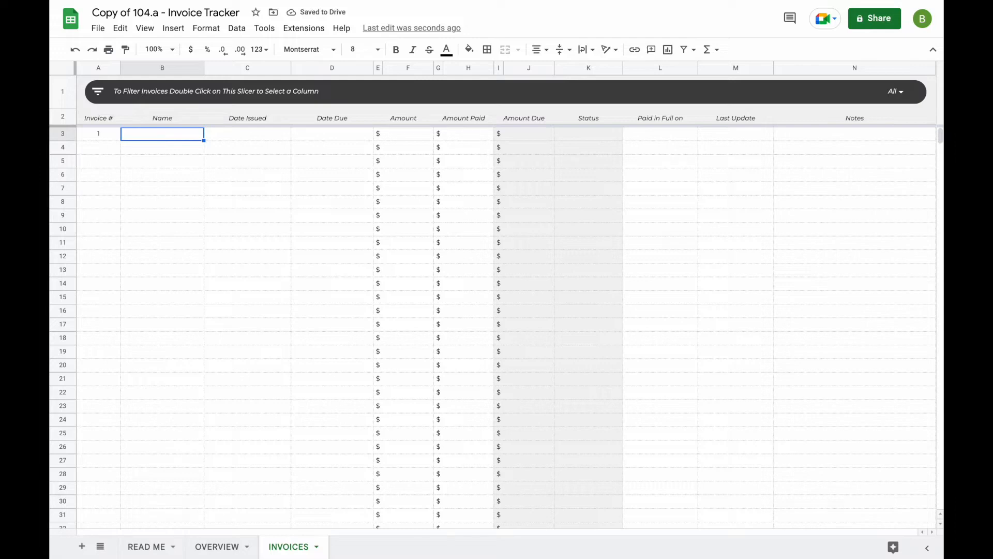
text(Smith)
Fill in the first invoice's dates, issued 1 October 2022 and due 15 October 2022, and an Amount of 100
click(237, 140)
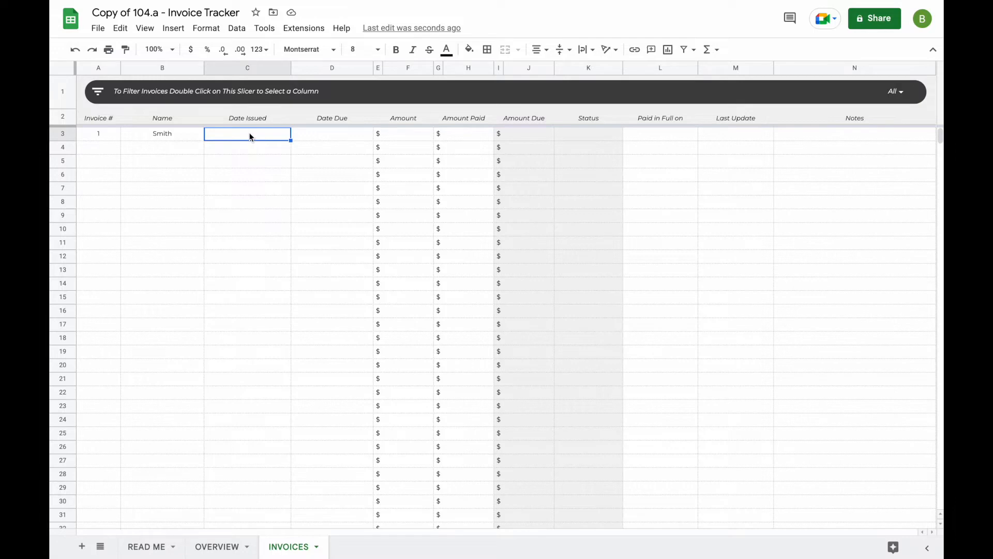
double_click(249, 136)
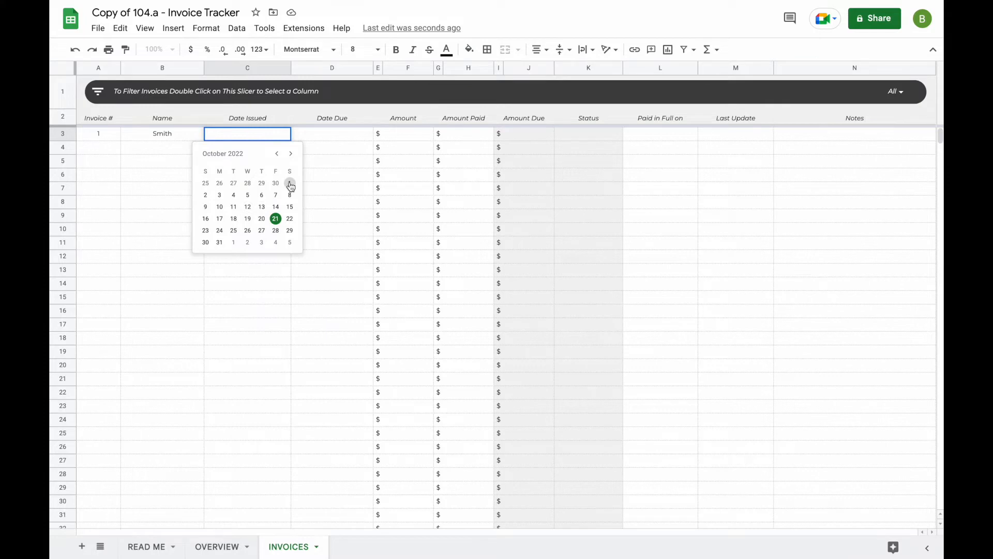
click(291, 185)
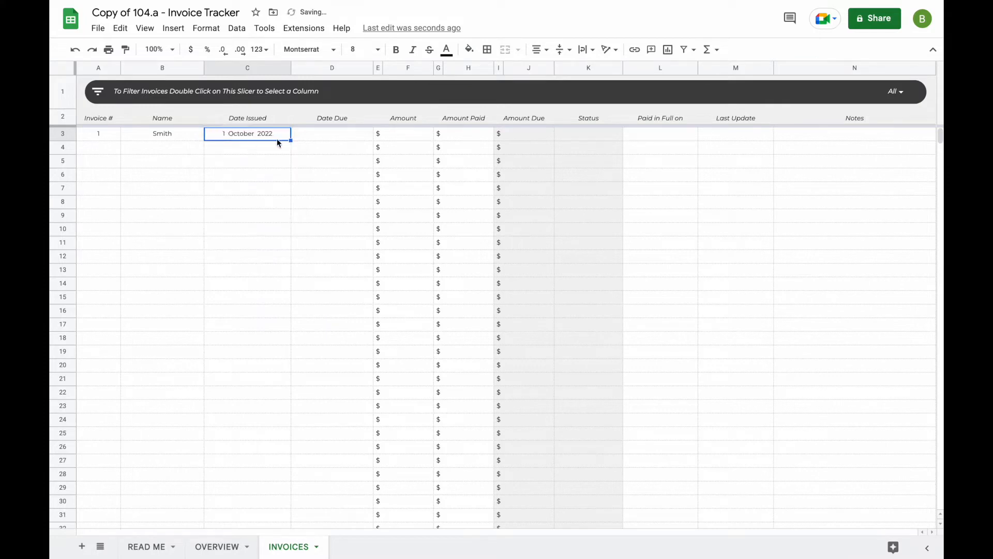
double_click(339, 137)
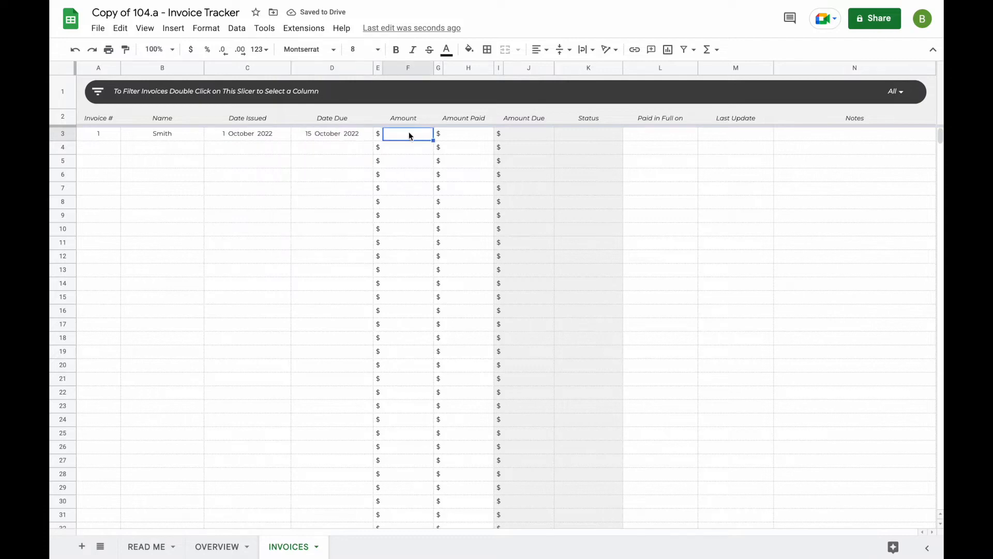
text(100)
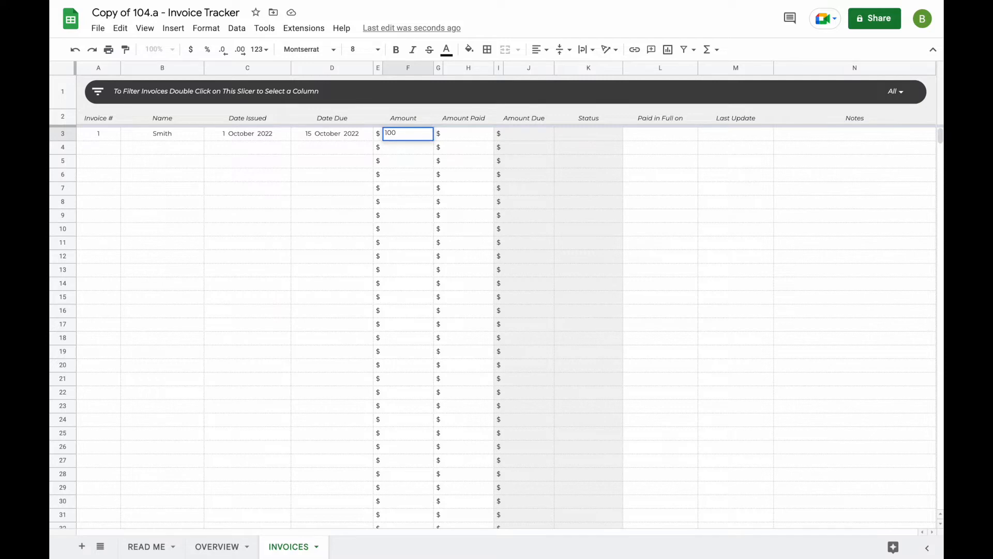
key(Return)
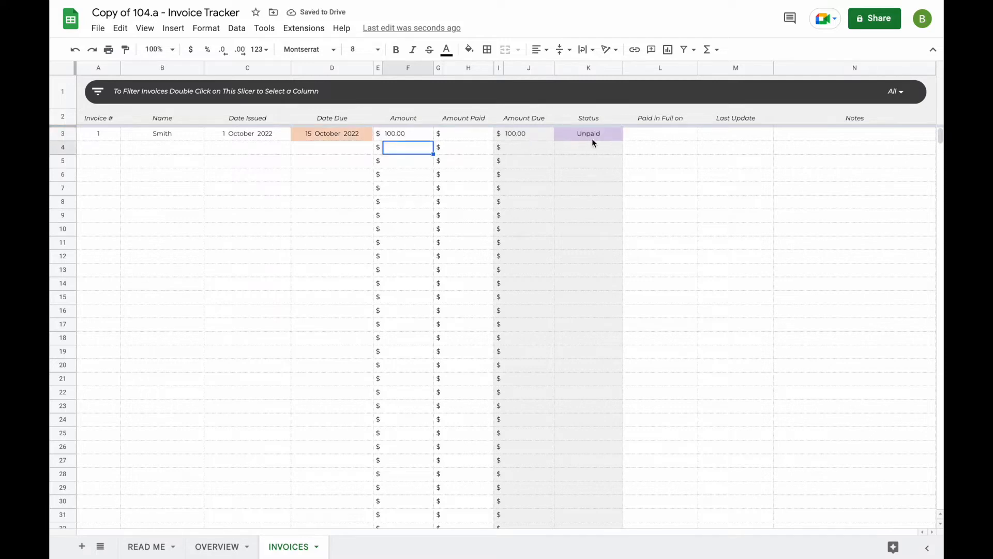
Try Amount Paid values of 50, 100 and 125 in turn on the first invoice
click(460, 136)
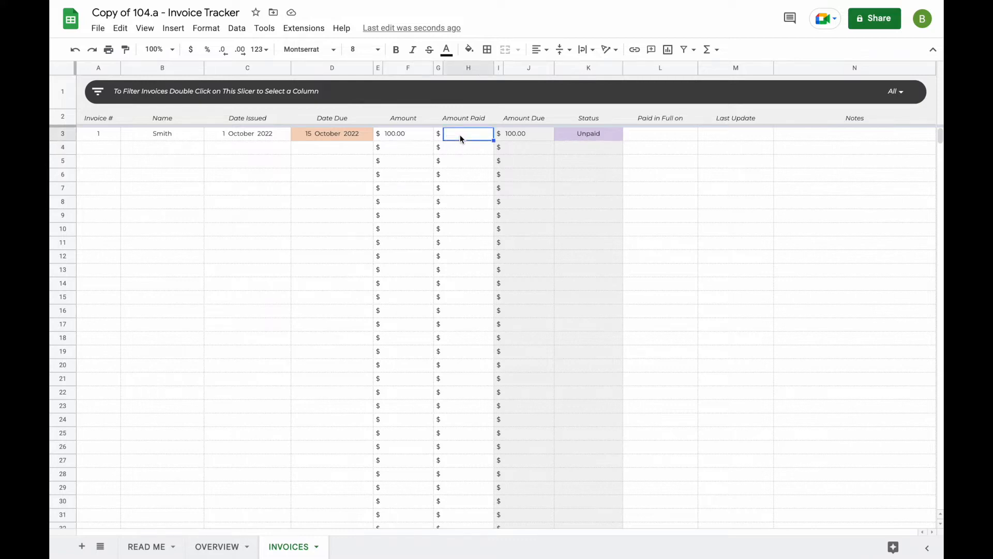
text(50)
key(Return)
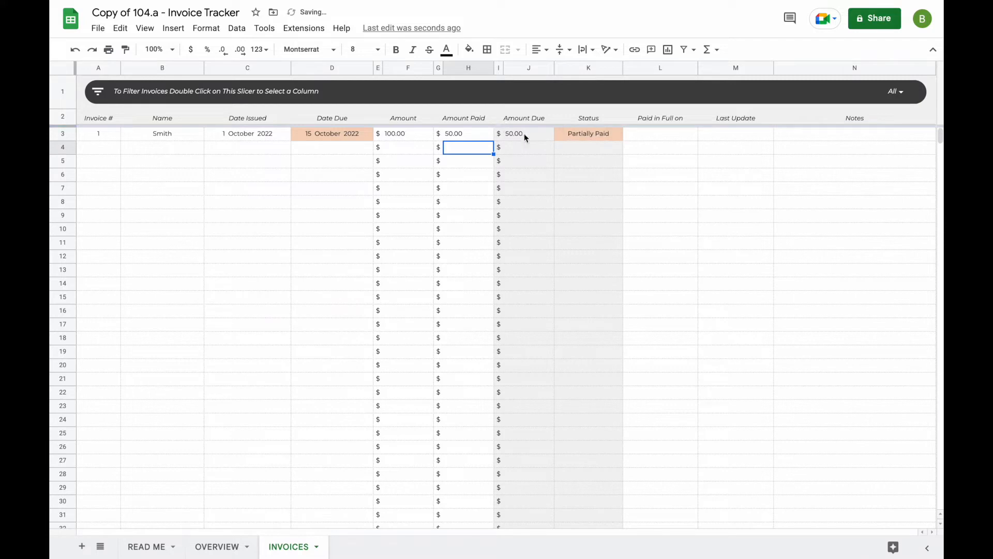
click(468, 134)
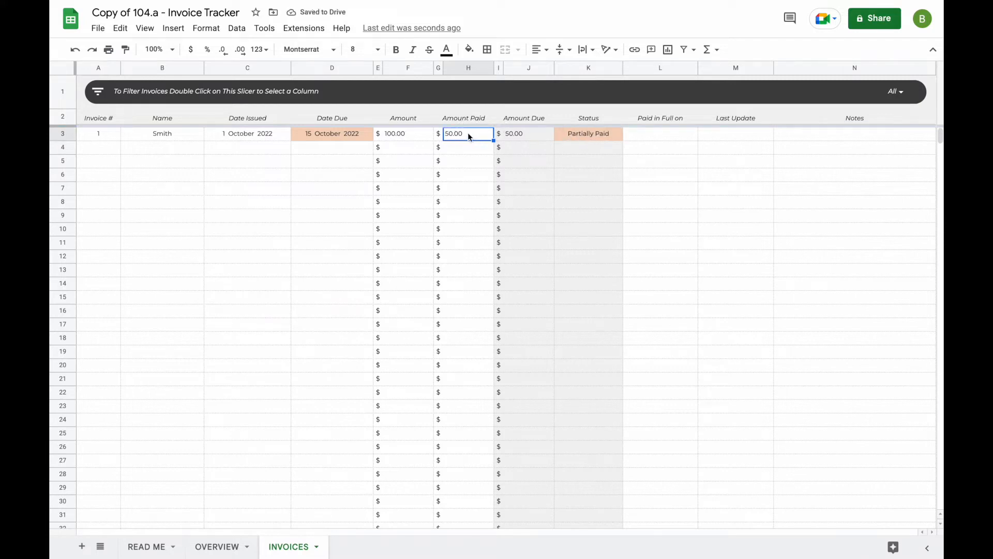
text(100)
key(Return)
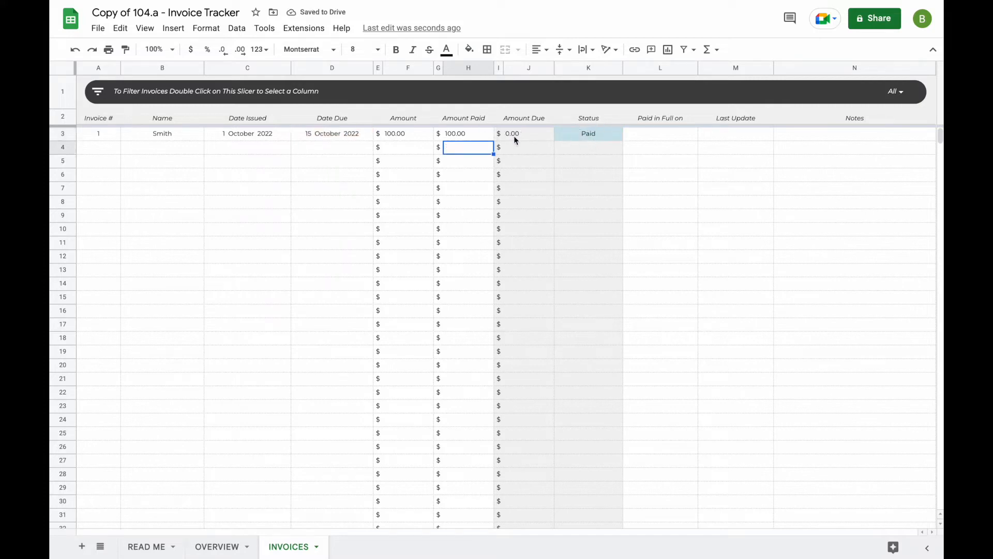
click(476, 134)
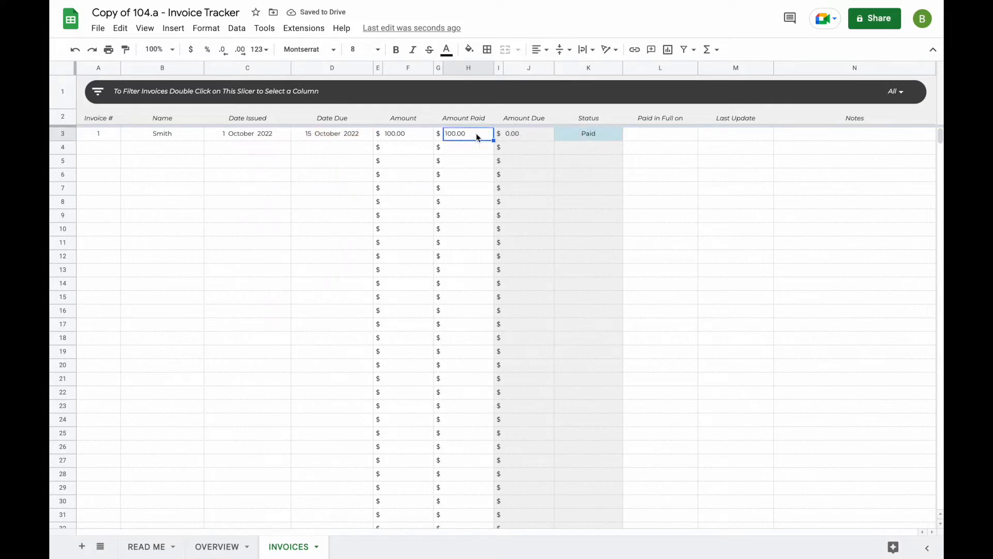
text(125)
key(Return)
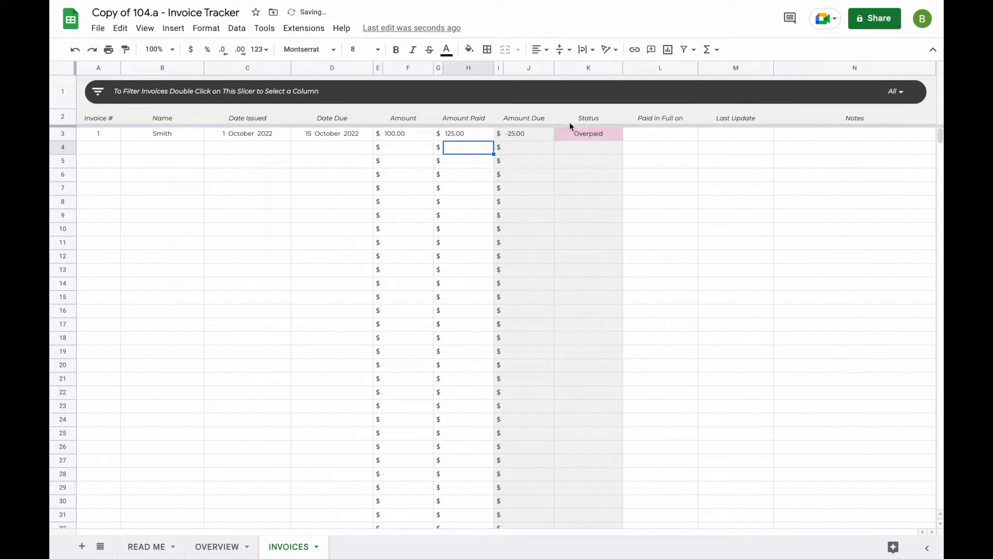
Set the first invoice's Amount Paid to 100 so that it matches the invoiced amount
click(477, 136)
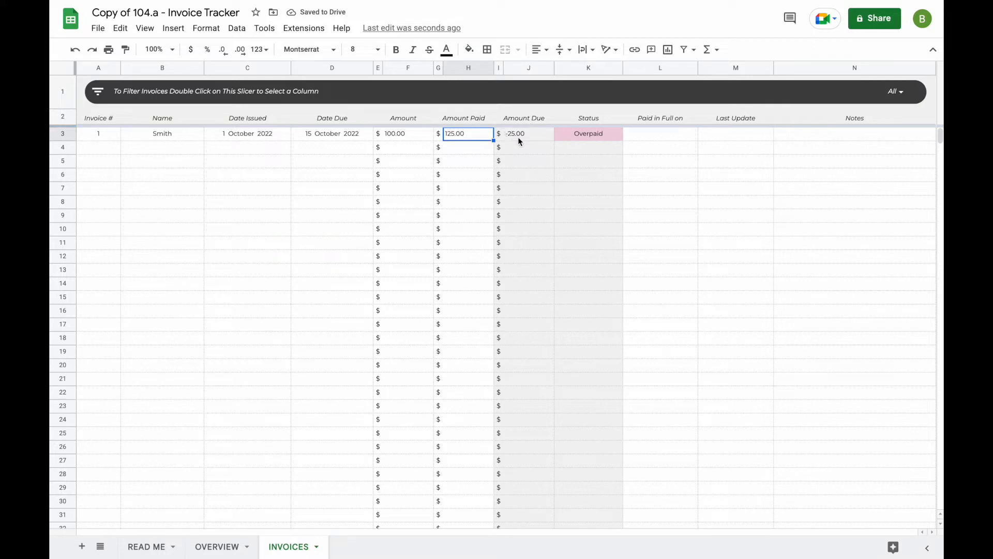
text(100)
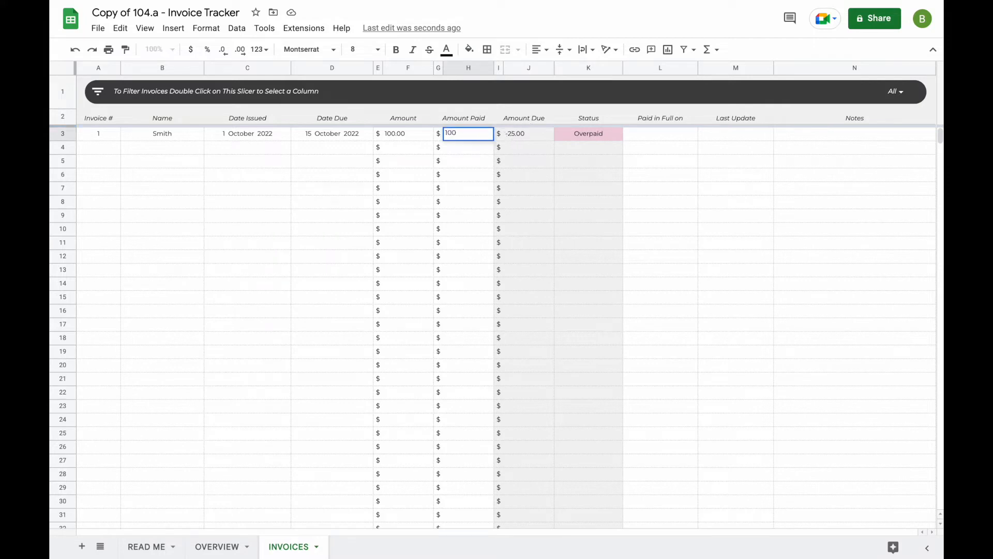
key(Return)
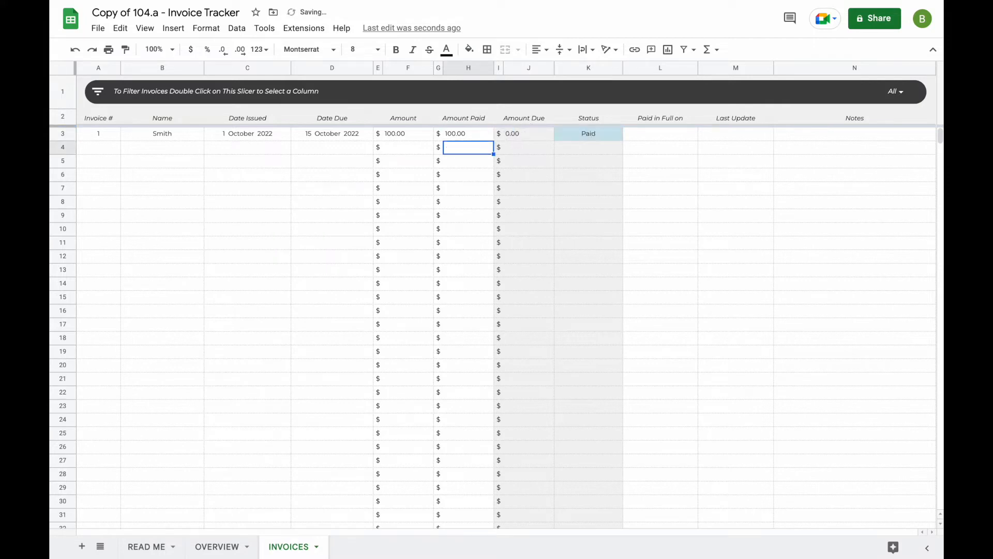
Set both the Paid in Full on date and the Last Update date of the first invoice to 15 October 2022
double_click(659, 135)
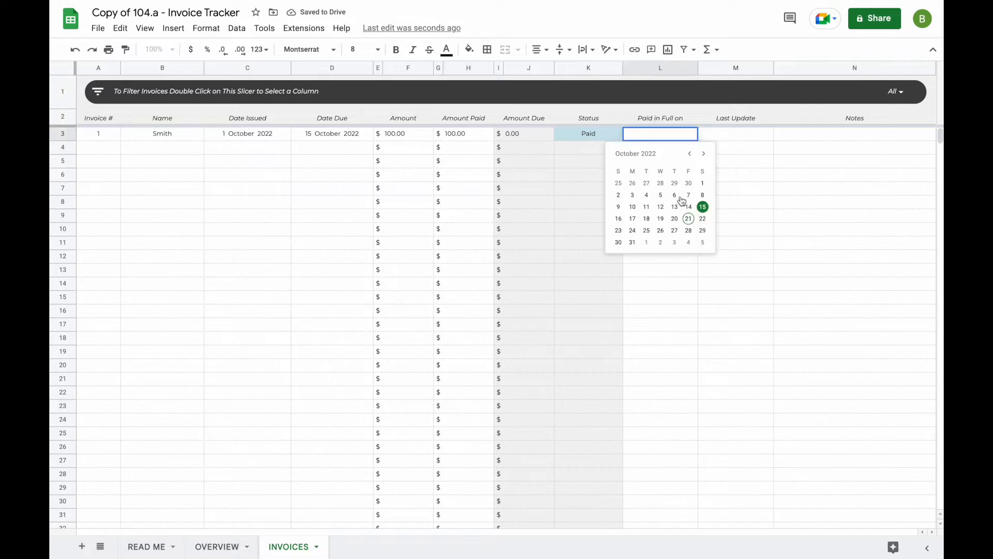
click(703, 207)
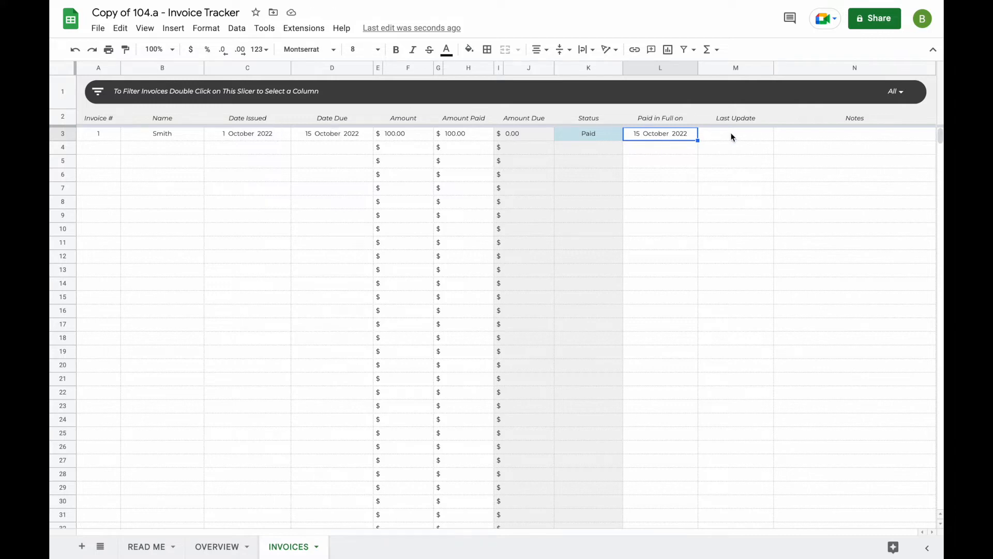
click(743, 139)
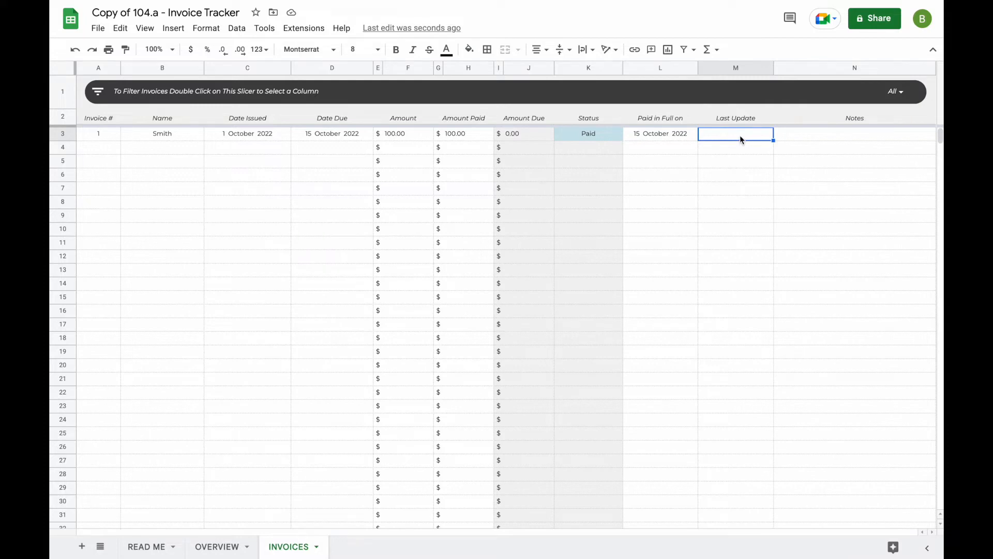
double_click(743, 137)
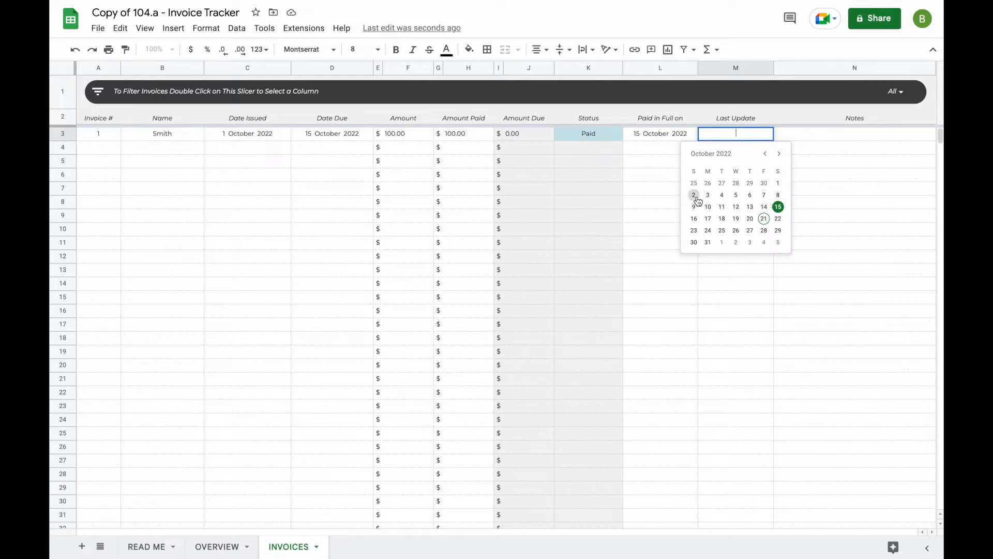
click(779, 208)
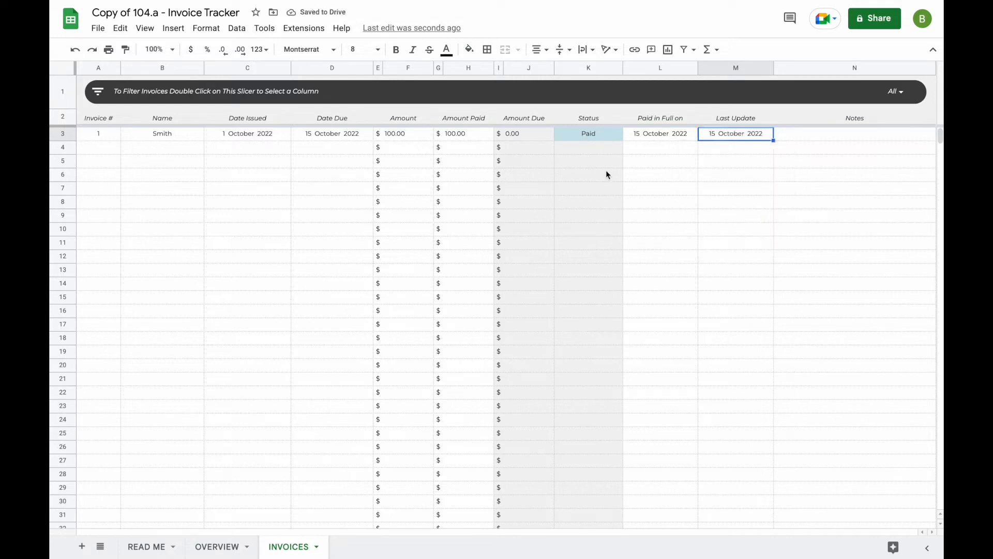
Try Amount Paid values of 50 and 0 on the first invoice
click(468, 133)
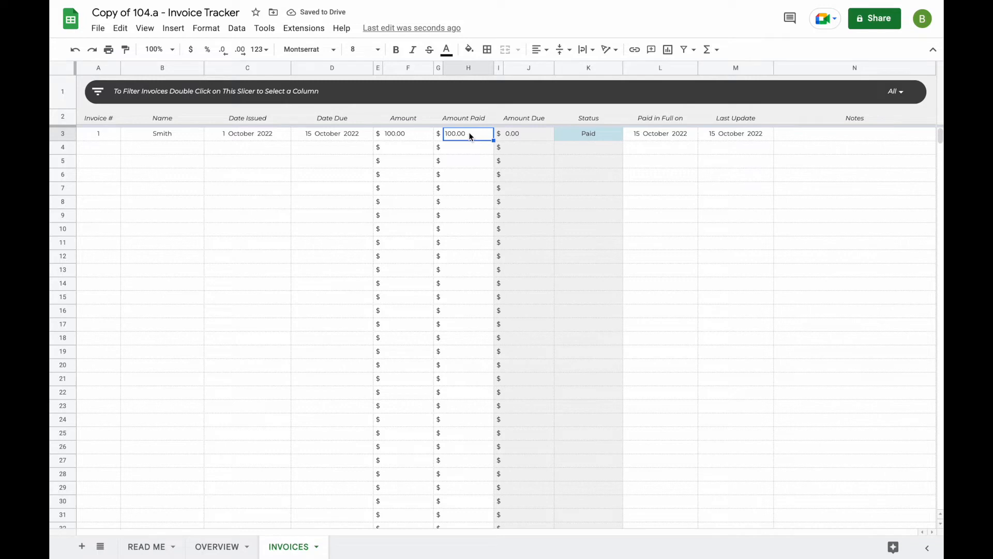
text(50)
key(Return)
click(471, 133)
text(0)
key(Return)
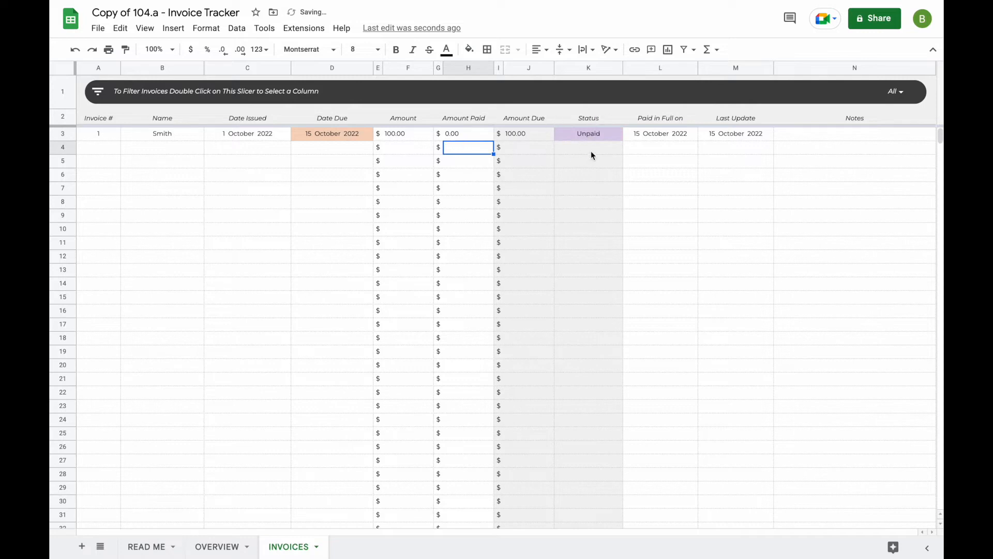
Restore the first invoice's Amount Paid to 100
click(331, 137)
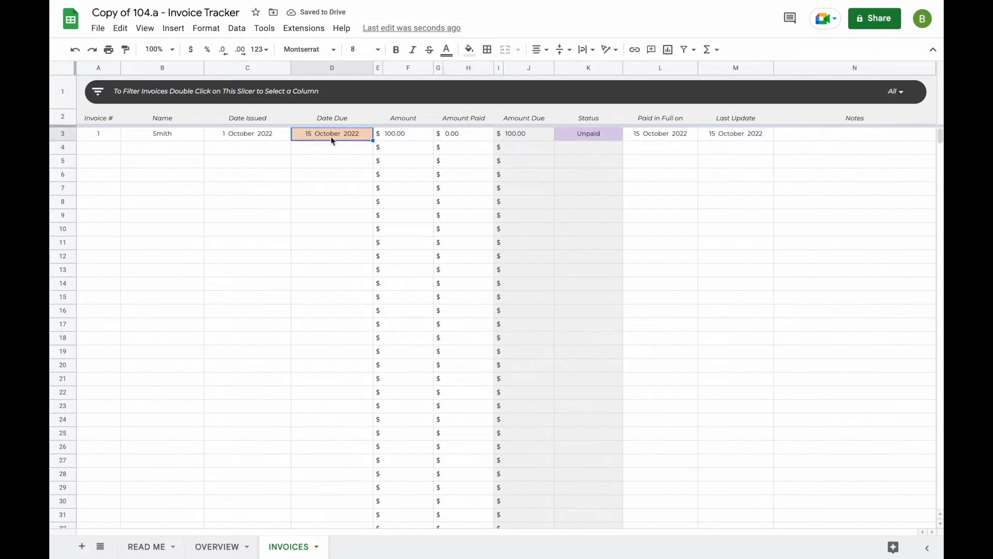
click(467, 135)
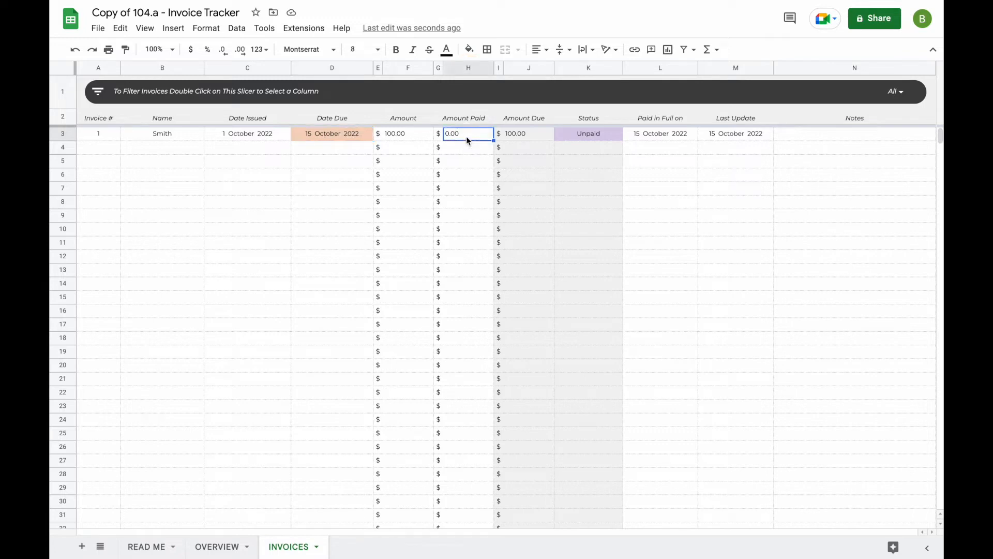
text(100)
key(Return)
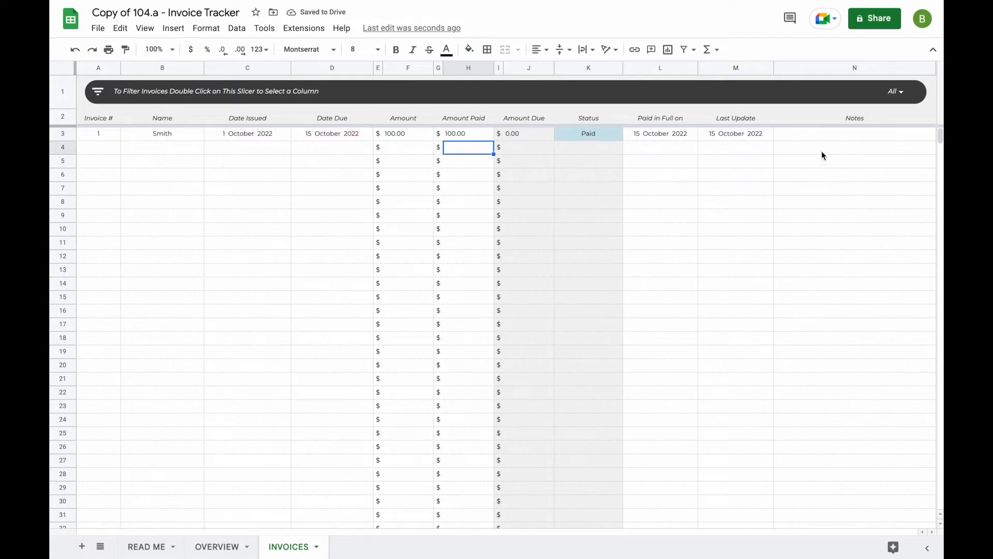
Return to the OVERVIEW sheet and examine October's total invoices in the Year Overview table
click(830, 137)
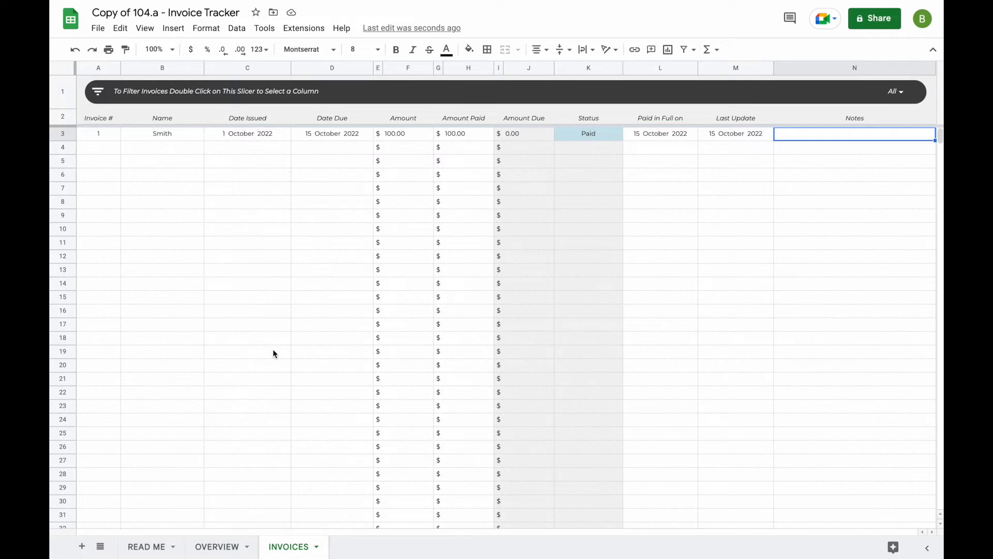
click(221, 545)
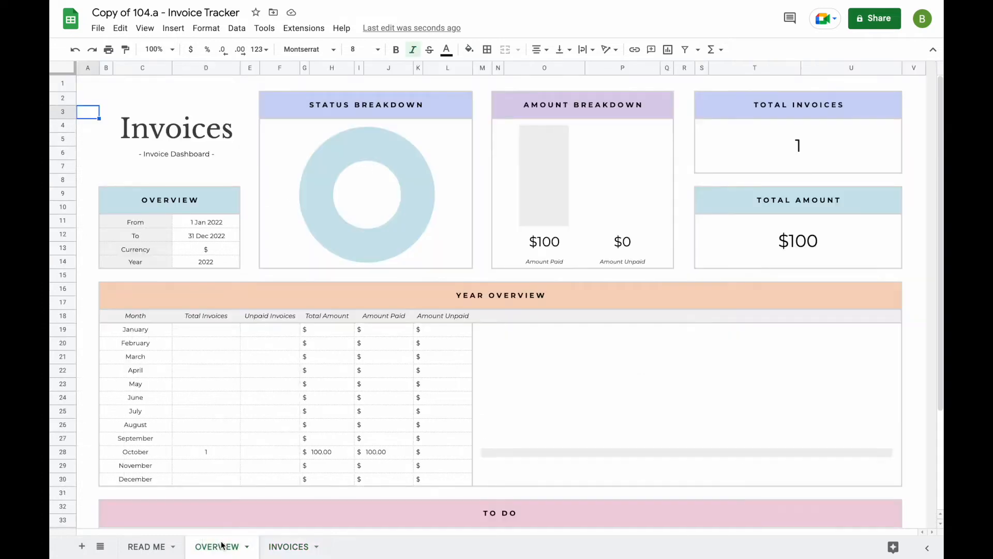
click(203, 452)
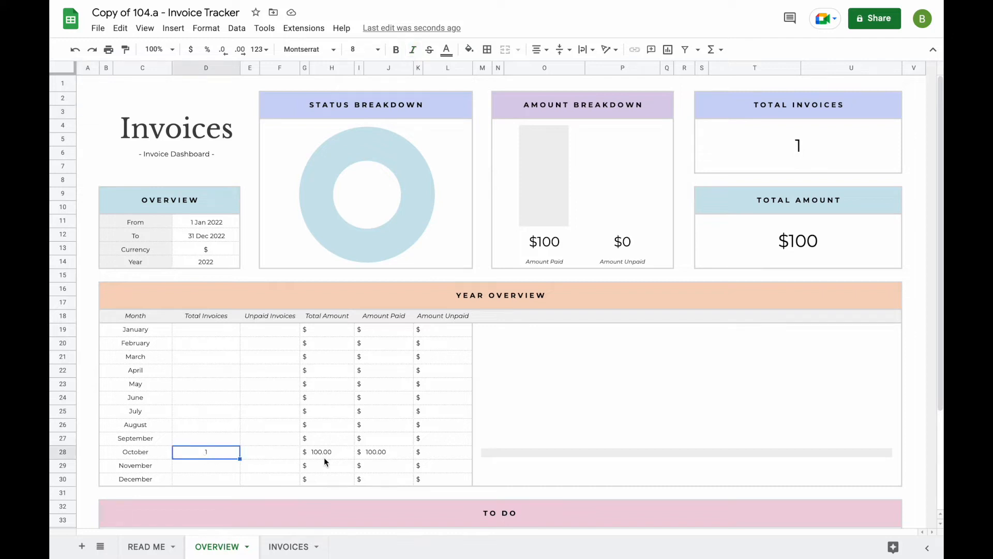
Examine October's unpaid invoices, total amount and amount paid in the Year Overview table
click(272, 454)
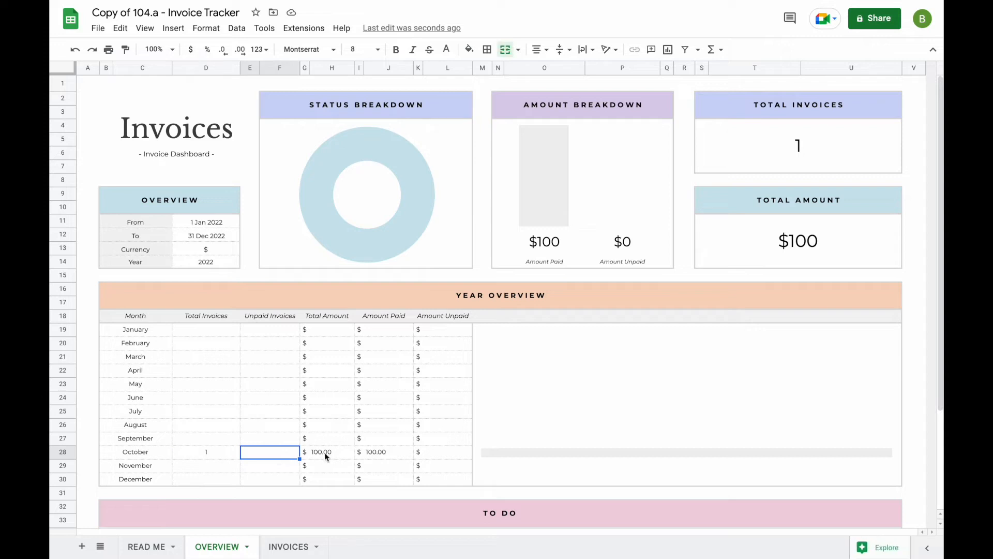
click(340, 453)
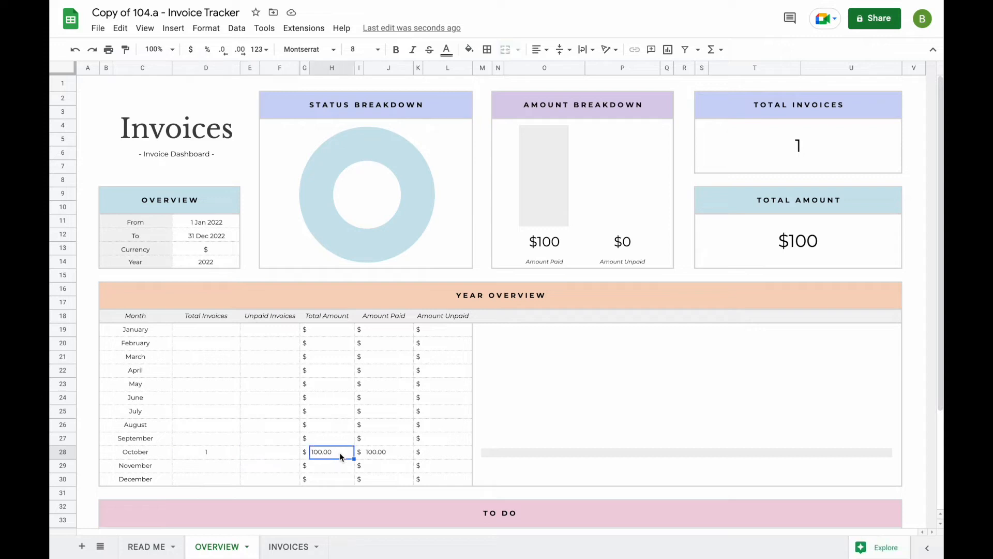
click(384, 452)
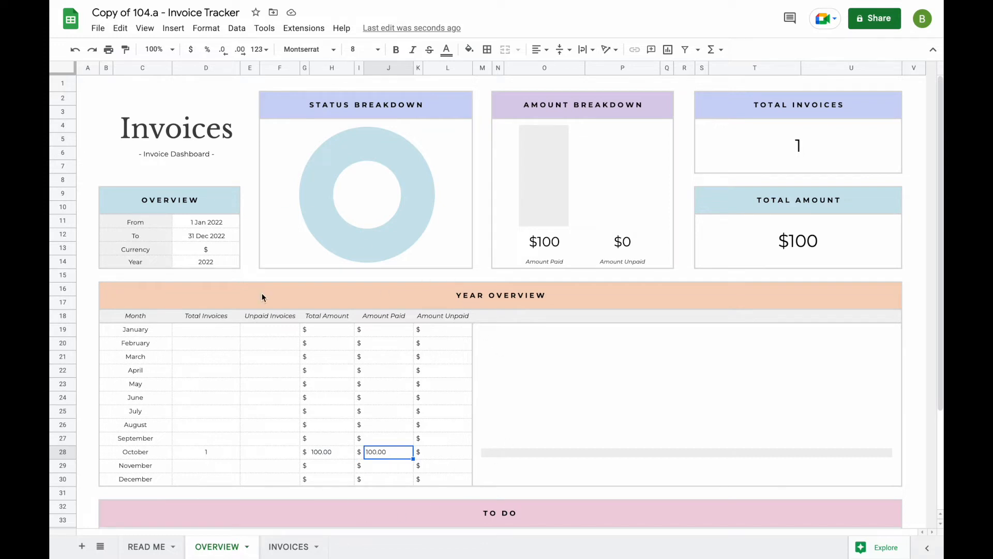
Try 2023 as the dashboard's Year, and set it back to 2022
click(212, 262)
text(2023)
key(Return)
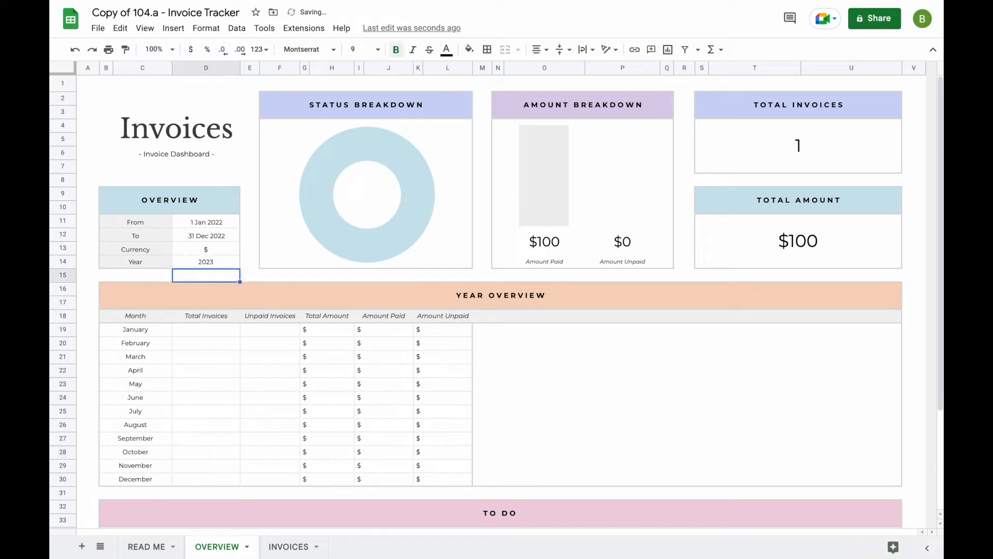
click(225, 264)
text(2022)
key(Return)
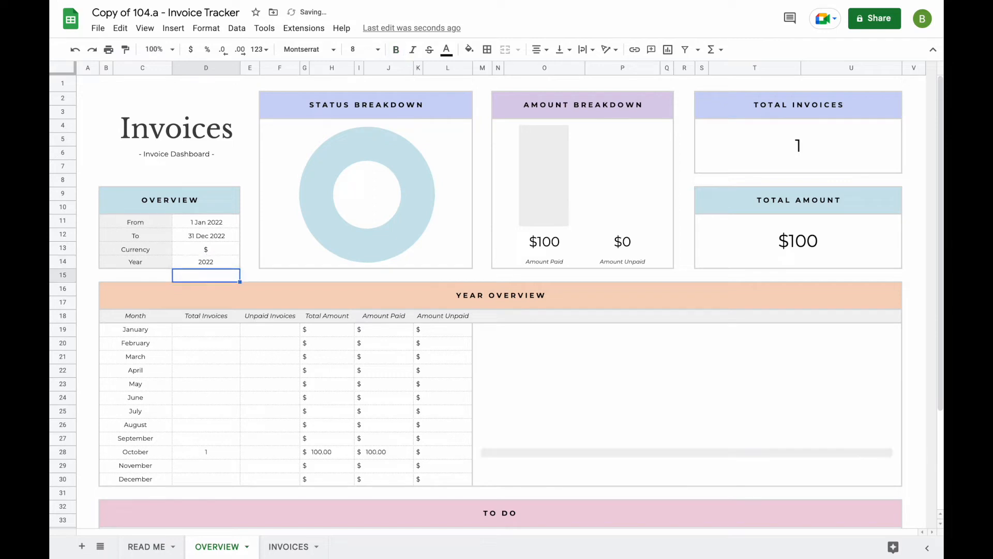
Try € as the dashboard's Currency, and set it back to $
click(220, 250)
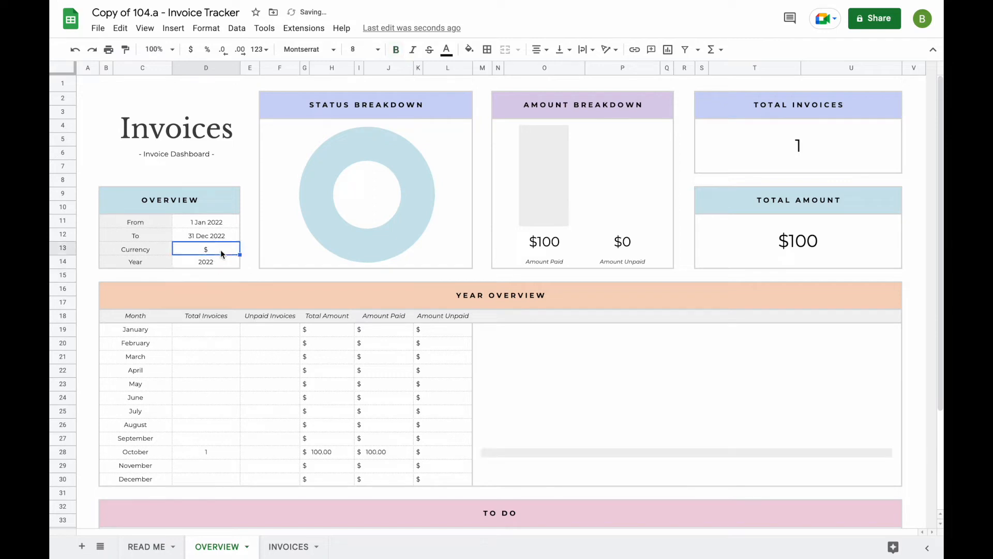
text(€)
key(Return)
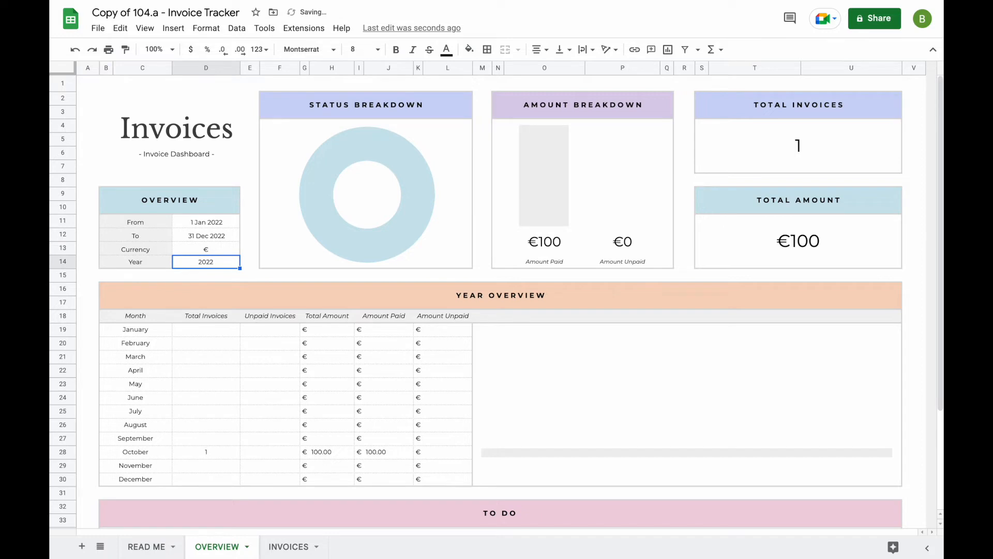
click(225, 253)
text($)
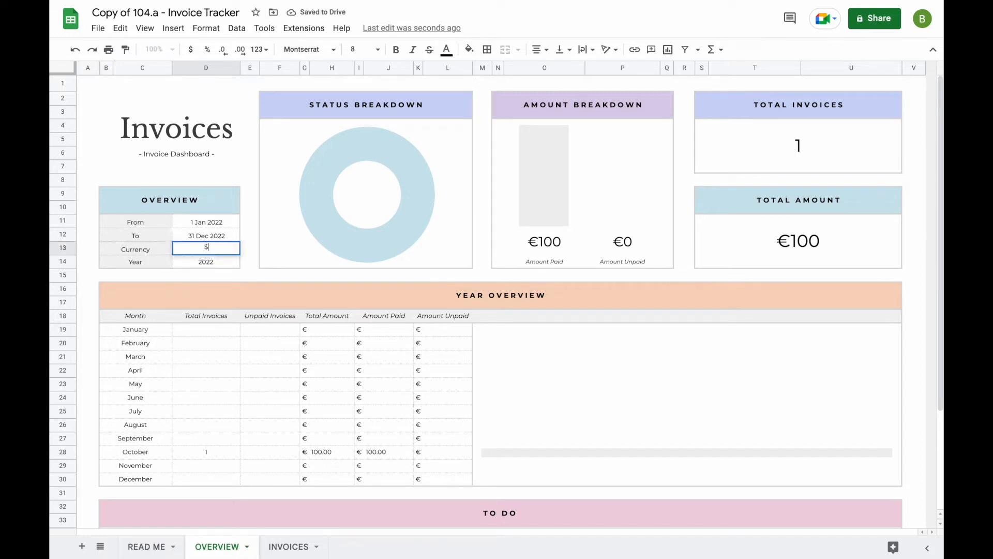
key(Return)
Set the dashboard's From date to 1 Dec 2022
click(222, 222)
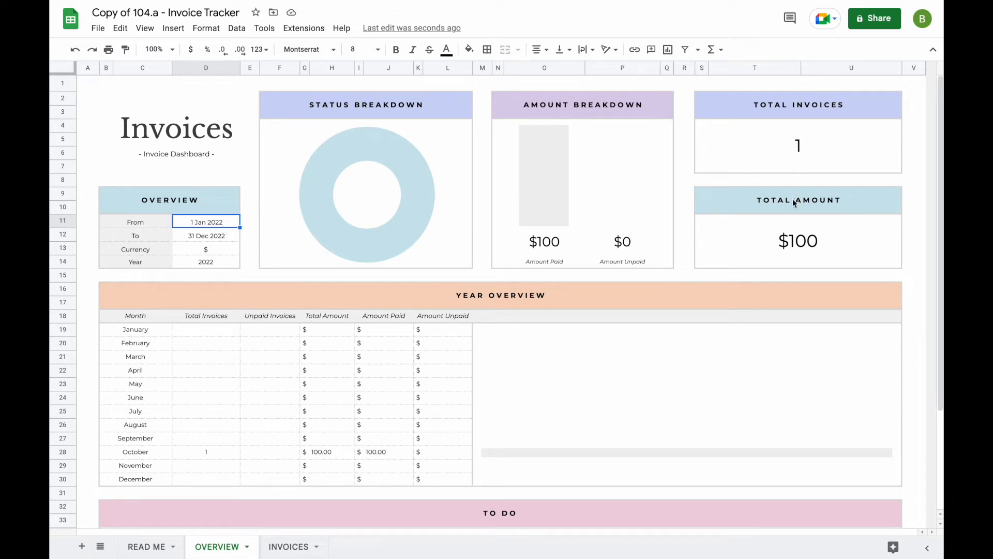
double_click(220, 221)
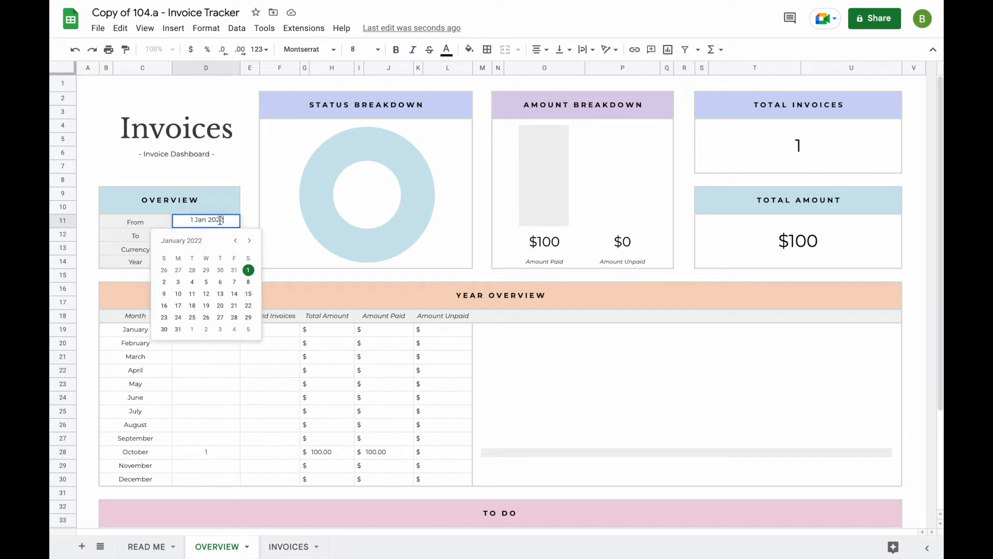
click(250, 242)
click(250, 242)
click(251, 241)
click(251, 242)
click(250, 242)
click(251, 241)
click(250, 241)
click(251, 242)
click(250, 242)
click(251, 241)
click(251, 242)
click(221, 269)
click(215, 234)
click(214, 223)
click(216, 235)
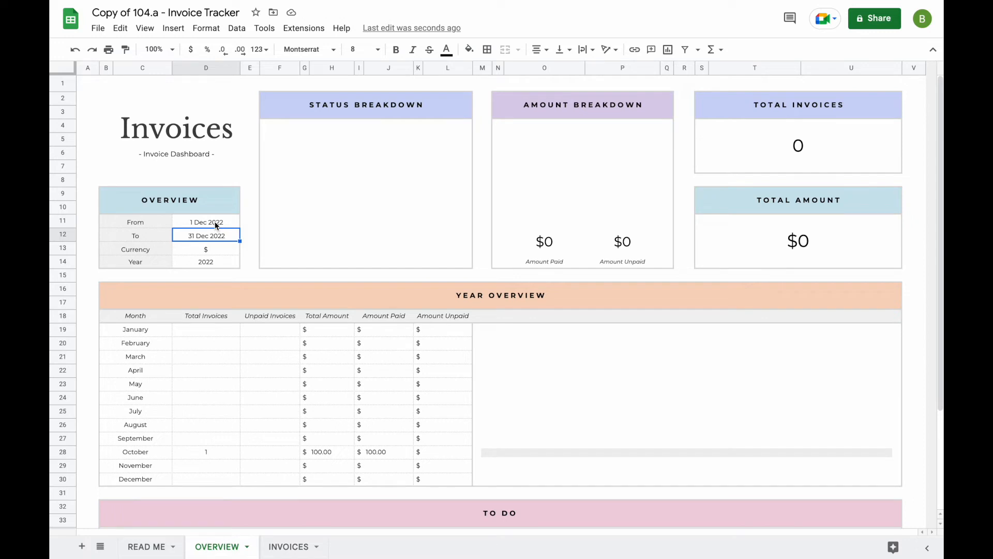
Add invoice numbers 2, 3 and 4 below the first invoice on the INVOICES sheet
click(293, 549)
click(99, 147)
text(2)
key(Return)
text(3)
key(Return)
text(4)
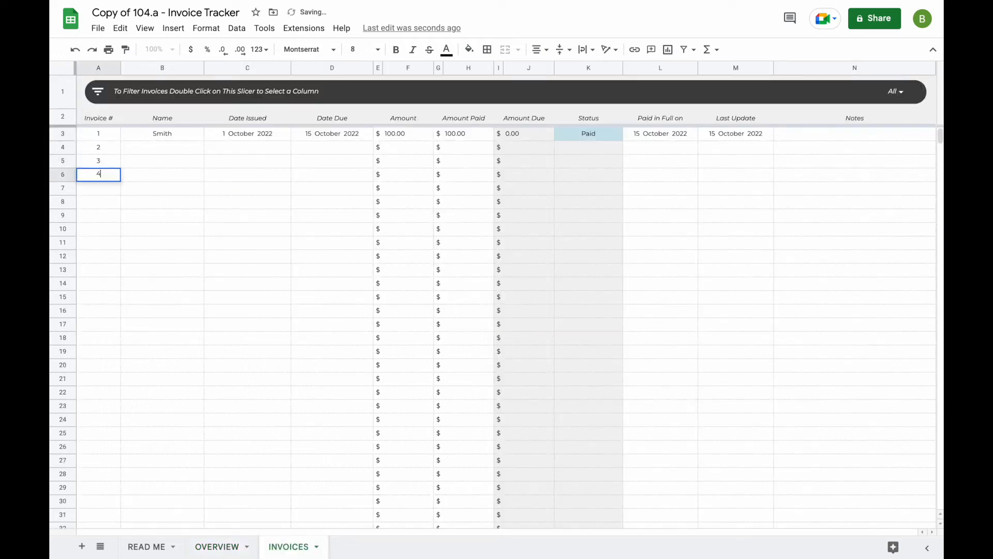
key(Tab)
Set invoice 2's Date Issued to 1 October 2022 and autofill consecutive dates for invoices 3 and 4
click(237, 148)
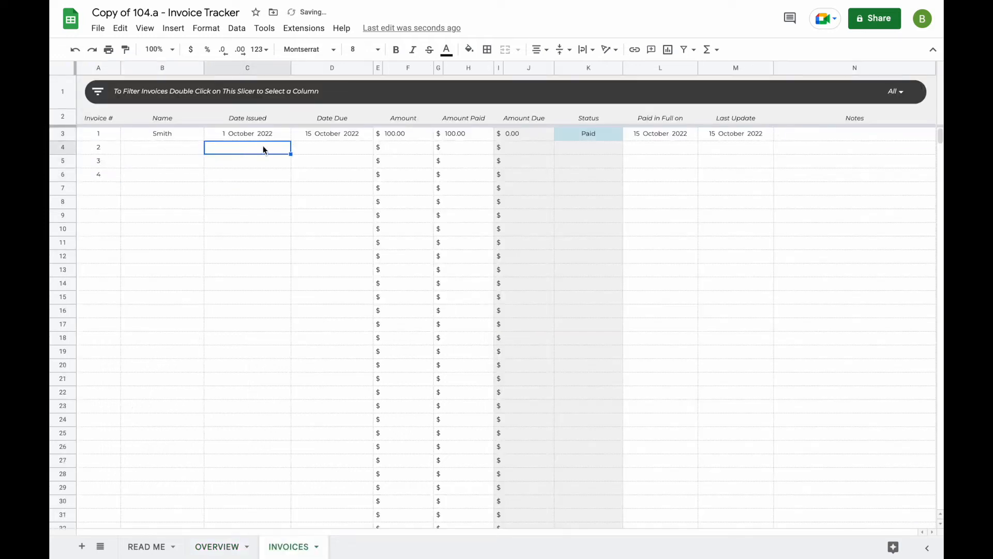
double_click(259, 148)
click(289, 197)
drag(291, 153, 291, 179)
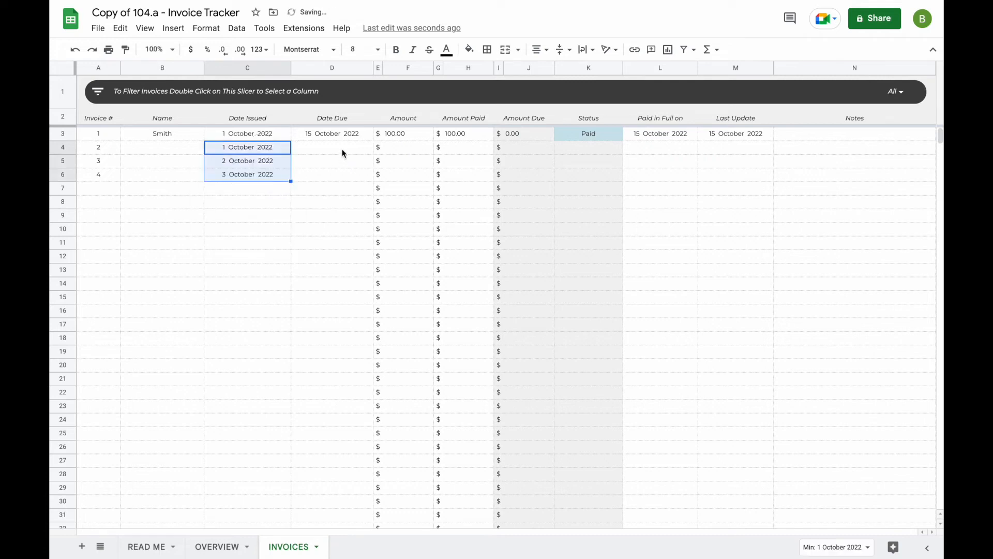
Set the Date Due of invoices 2, 3 and 4 to 20, 21 and 9 October 2022 respectively
double_click(342, 150)
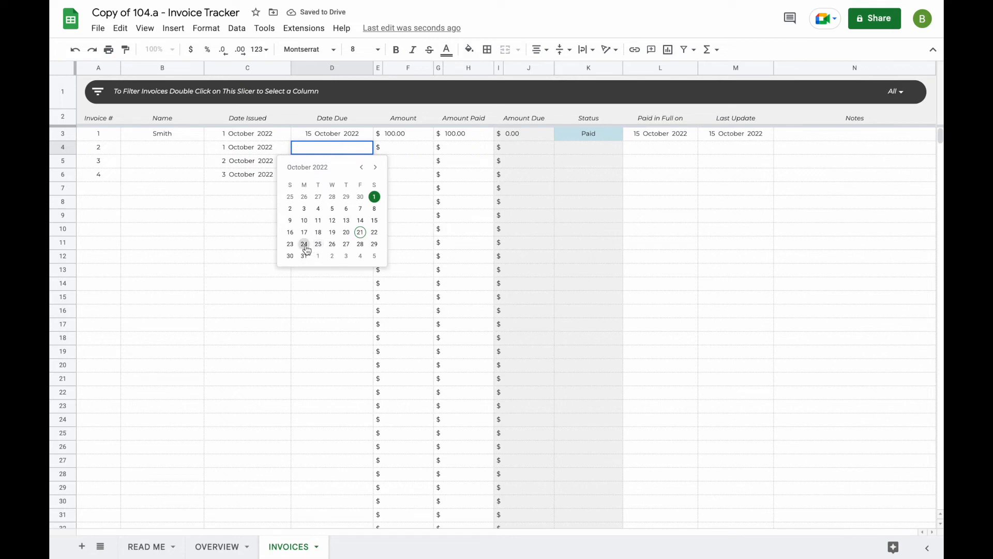
click(346, 232)
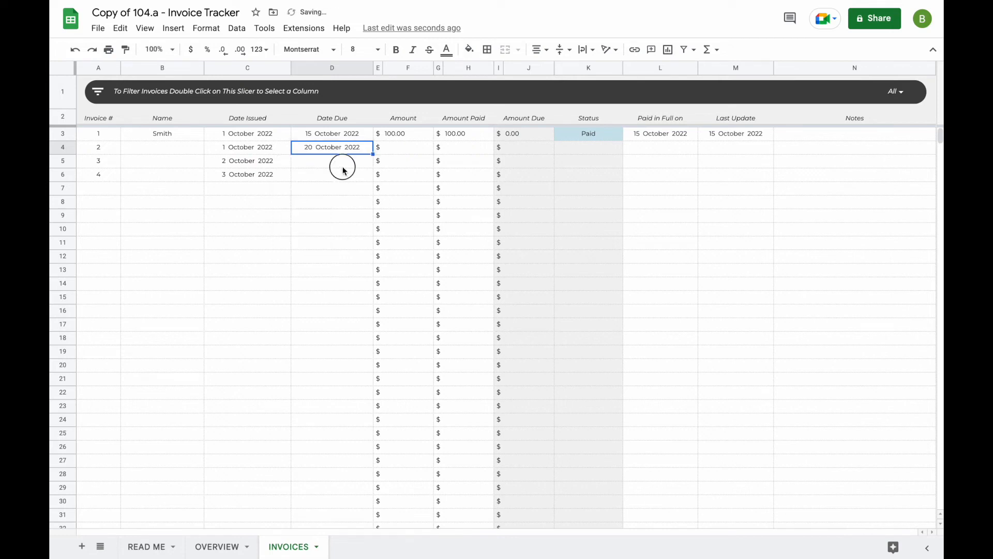
double_click(340, 162)
click(360, 246)
double_click(343, 174)
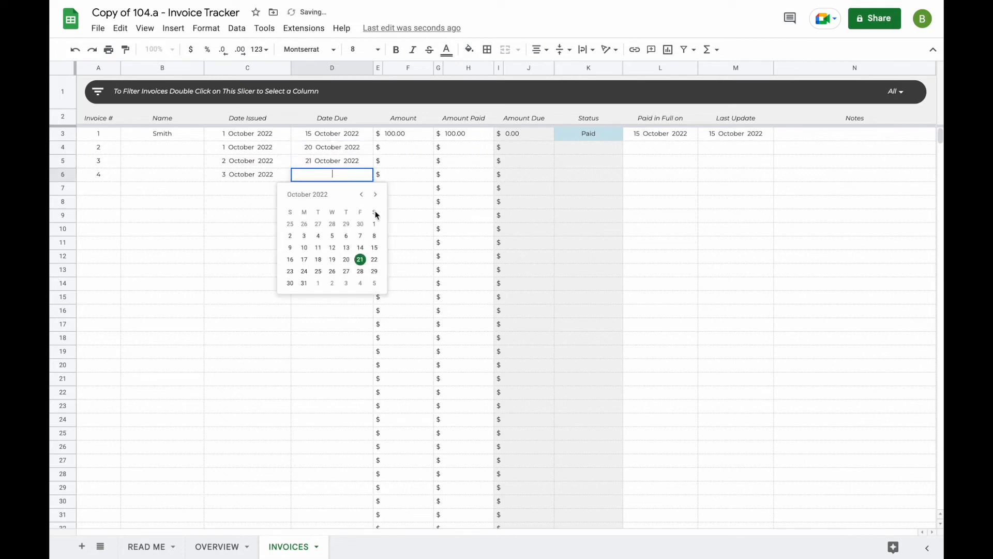
click(291, 247)
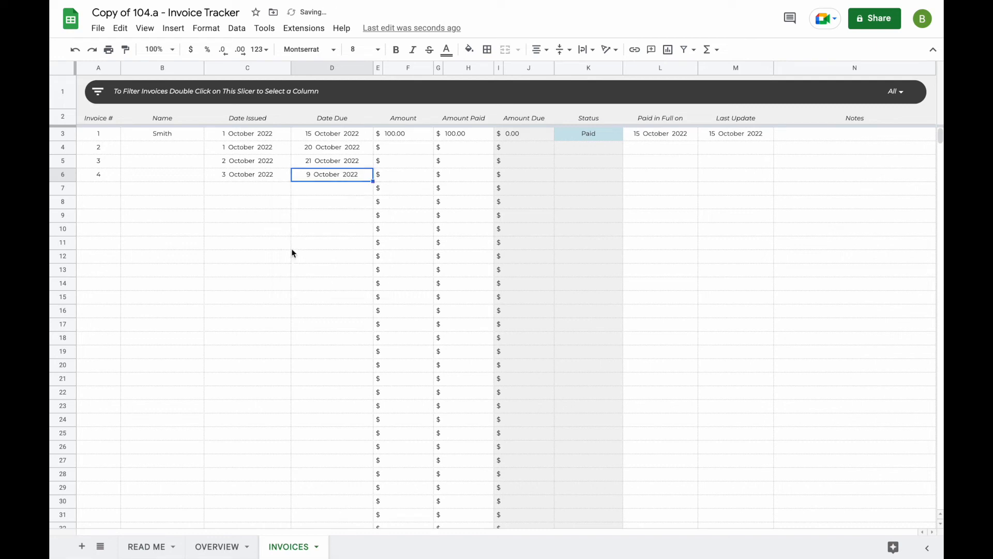
Enter an Amount of 100 for each of invoices 2, 3 and 4
click(413, 149)
text(100)
key(Return)
text(100)
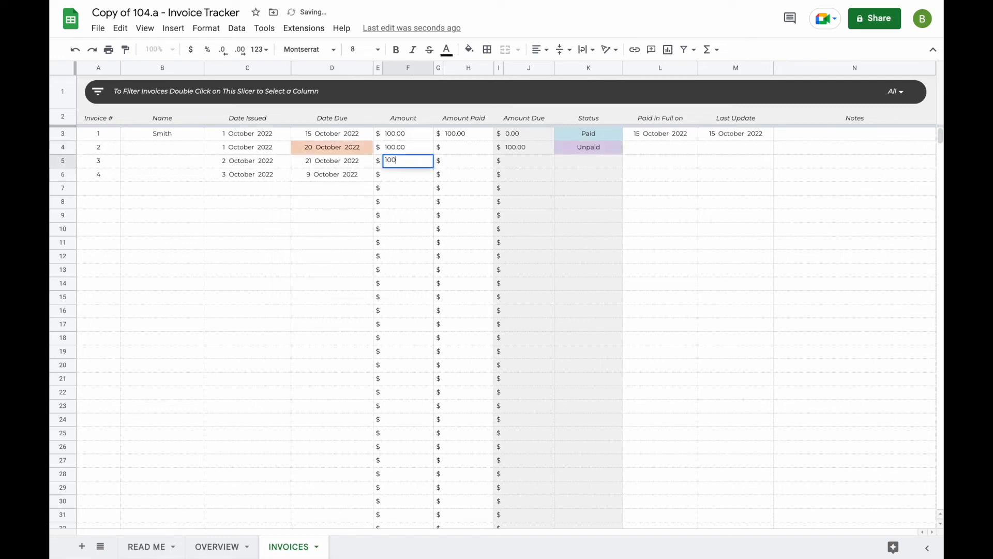
key(Return)
text(100)
key(Return)
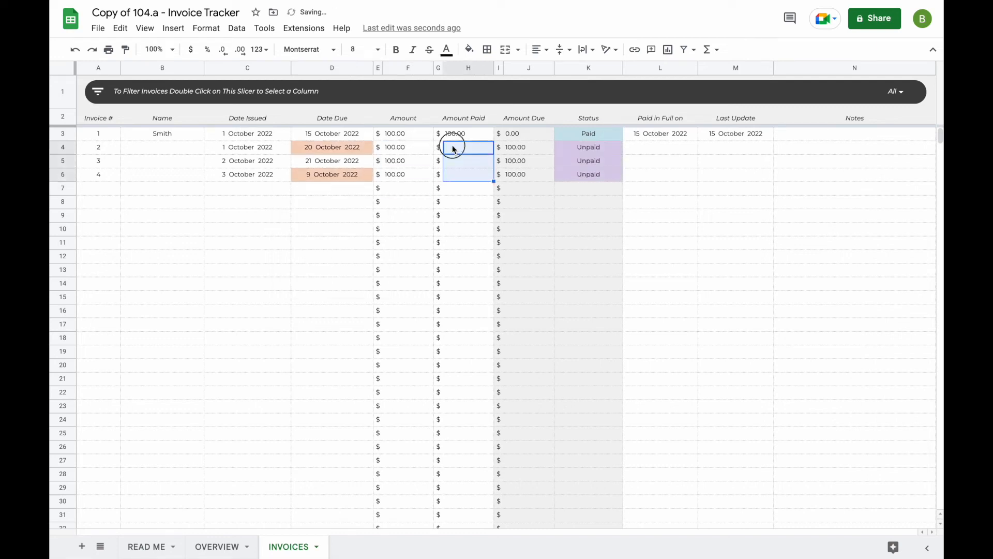
Enter Amount Paid values of 50 for invoice 2 and 0 for invoices 3 and 4
click(453, 148)
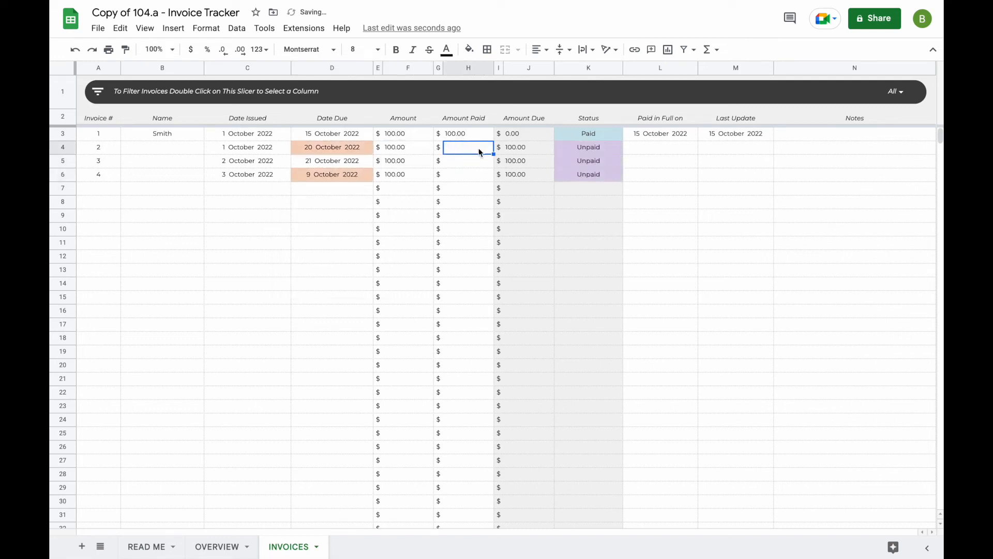
text(50)
key(Return)
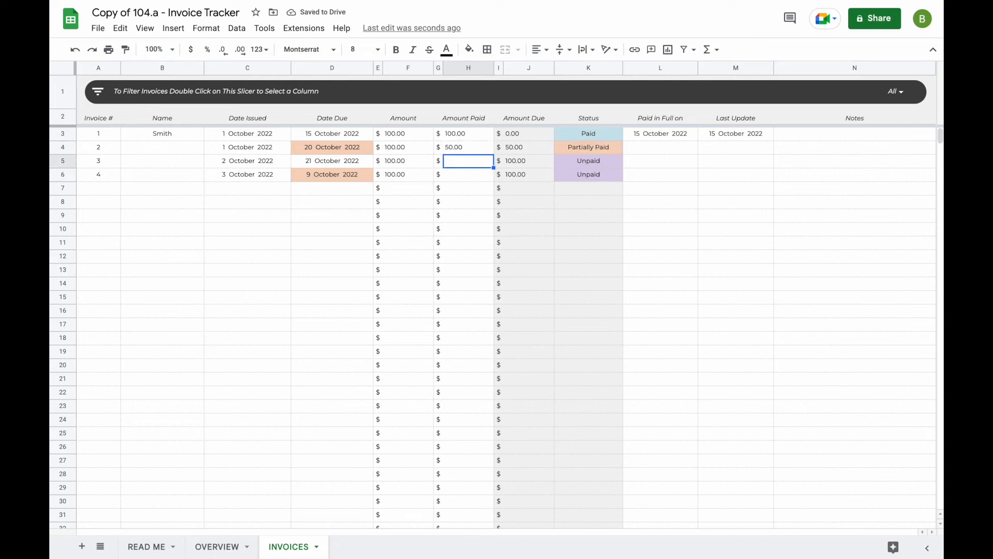
text(0)
key(Return)
text(00)
key(Return)
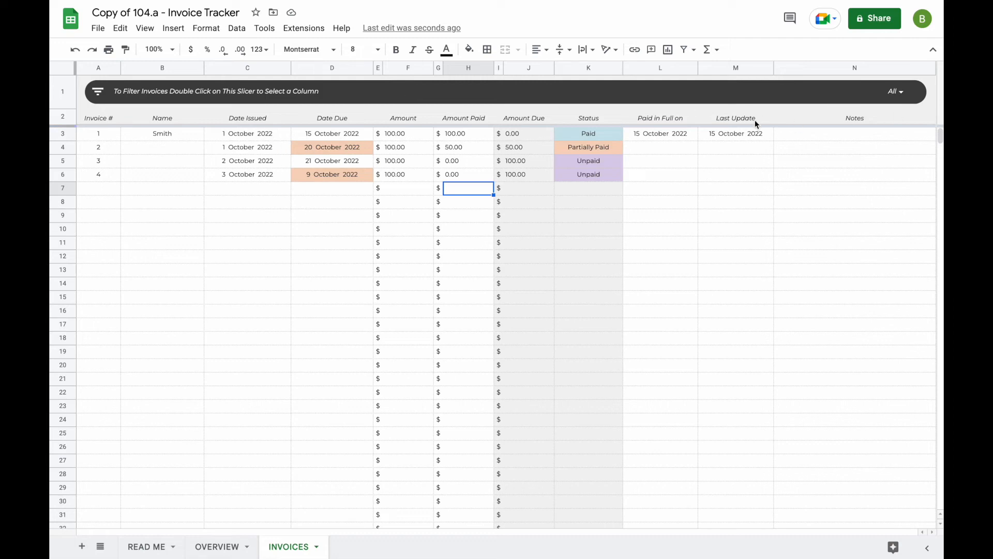
Review the columns available to the invoice slicer and keep Status as its filter column
double_click(367, 96)
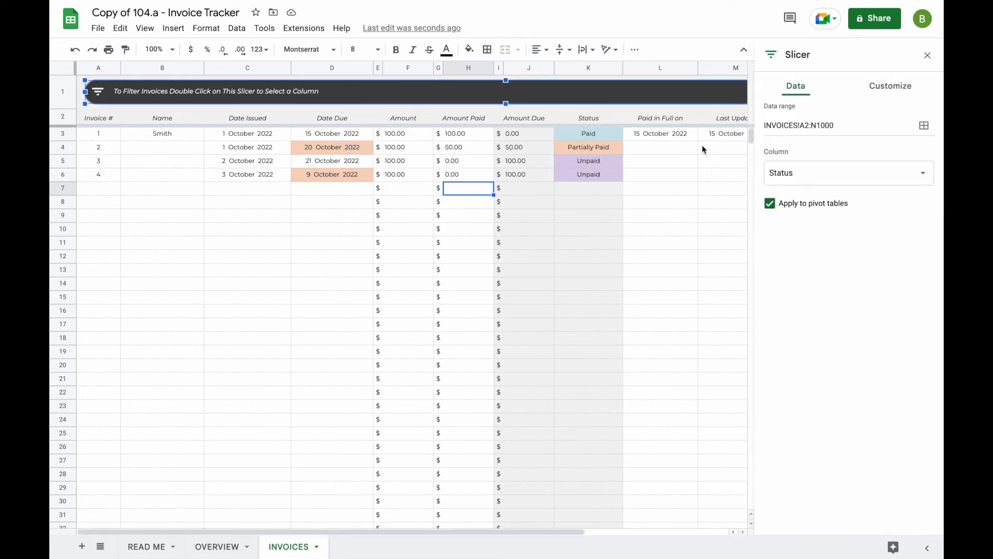
click(892, 179)
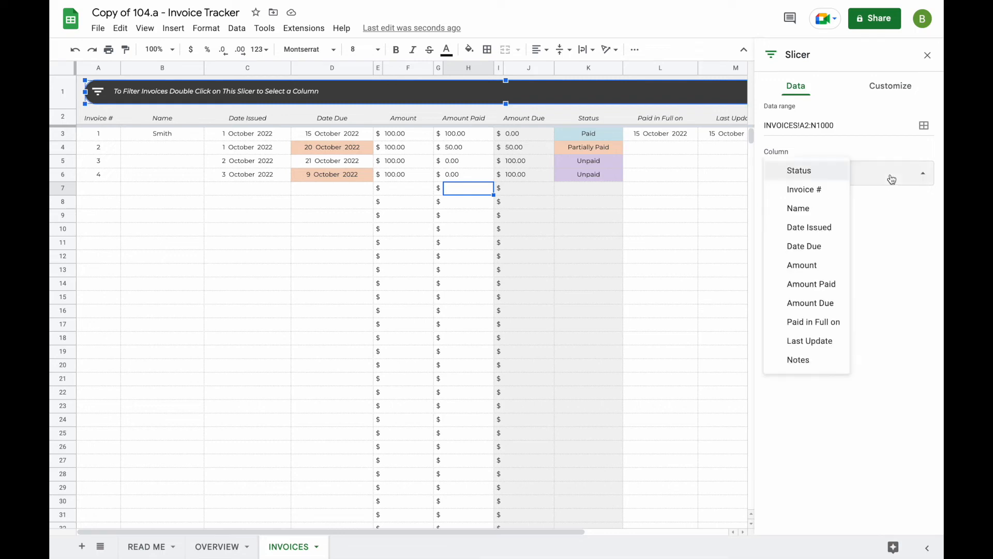
click(802, 171)
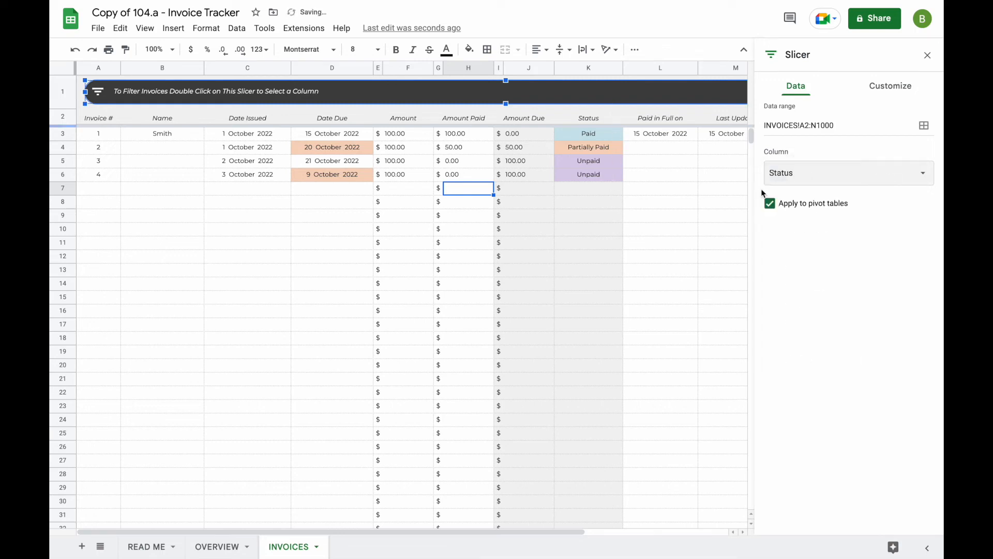
click(692, 188)
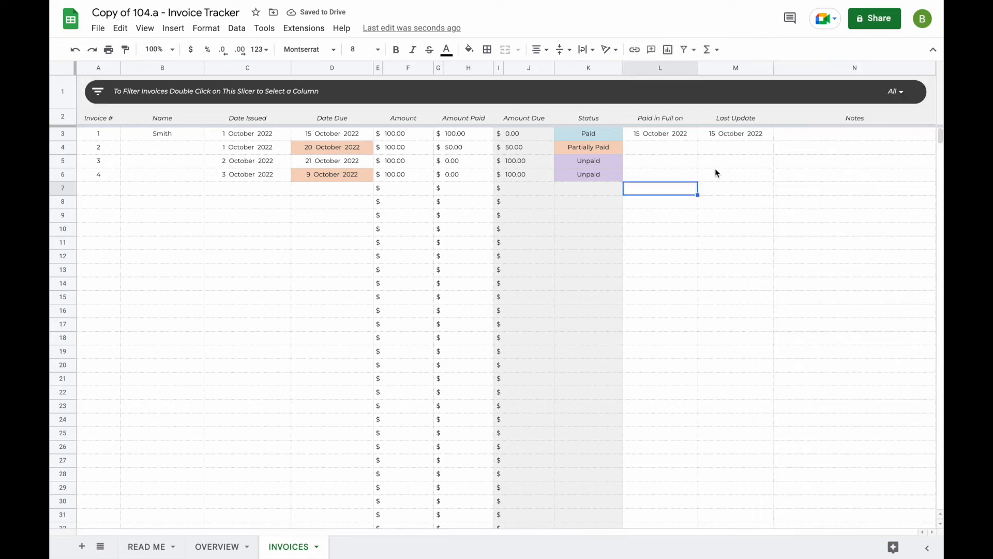
Filter the invoices with the slicer to exclude the (Blanks) and Paid statuses
click(898, 95)
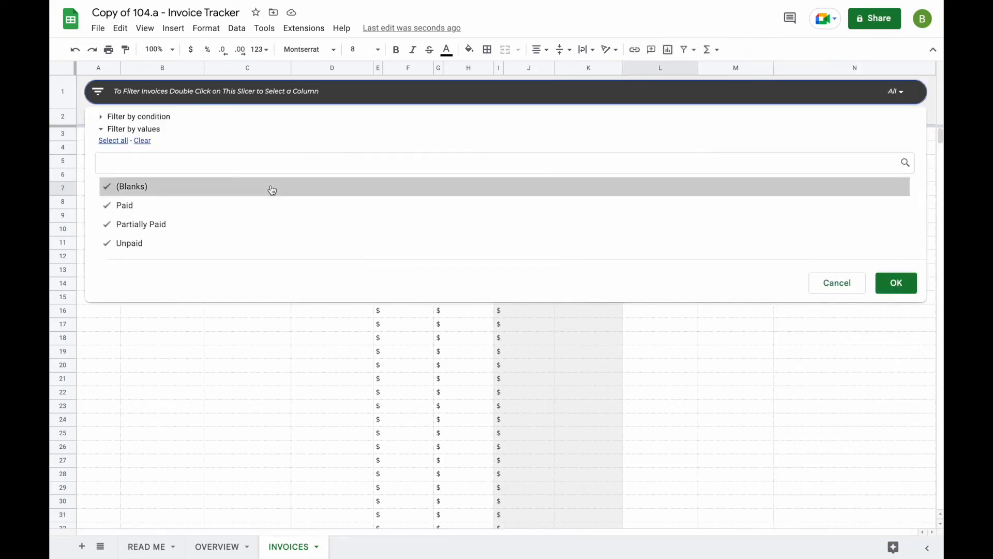
click(273, 189)
click(259, 209)
click(894, 283)
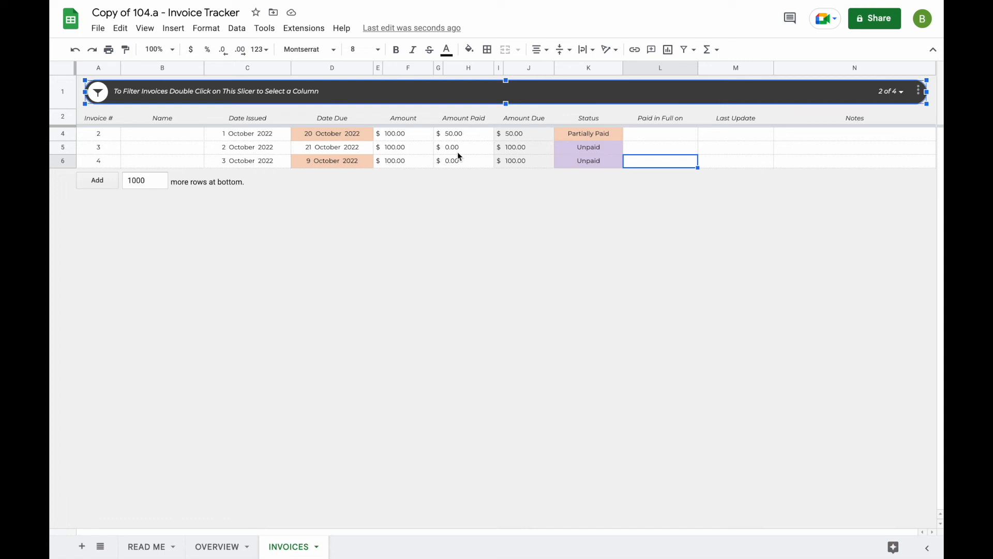
Set the Amount Paid of invoices 2, 3 and 4 to 100 each
click(458, 133)
text(100)
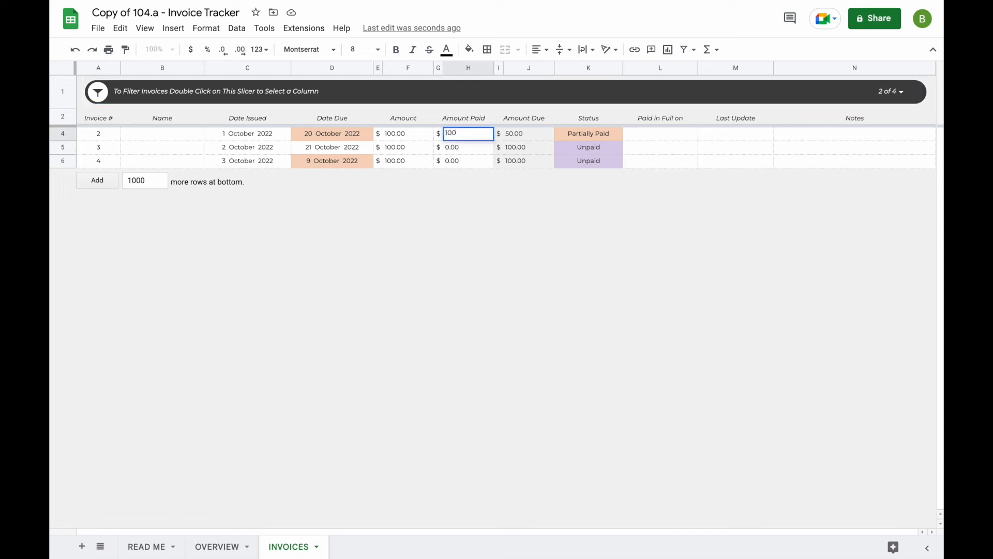
key(Return)
text(100)
key(Return)
text(100)
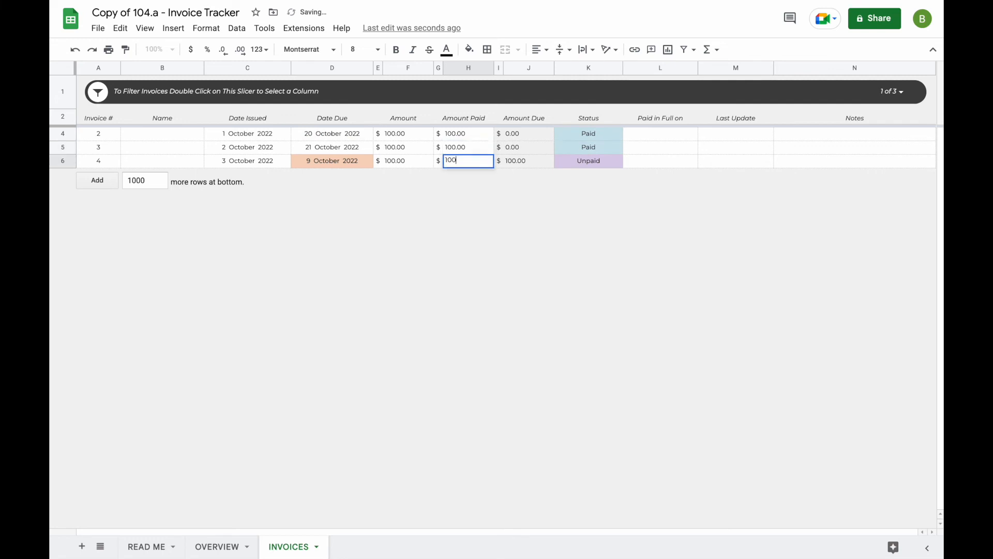
key(Return)
Include the (Blanks) and Paid statuses in the slicer's filter again
click(886, 93)
click(241, 186)
click(241, 205)
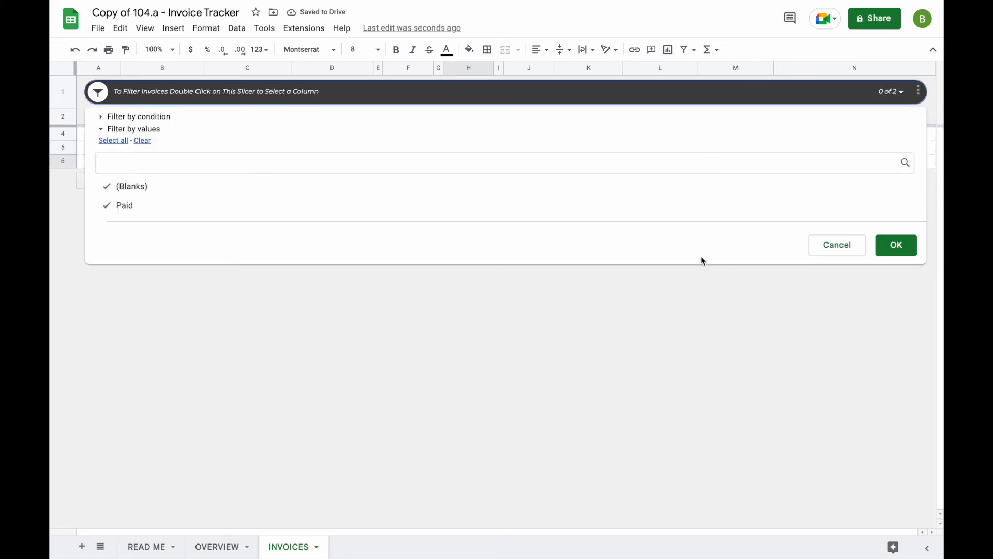
click(897, 246)
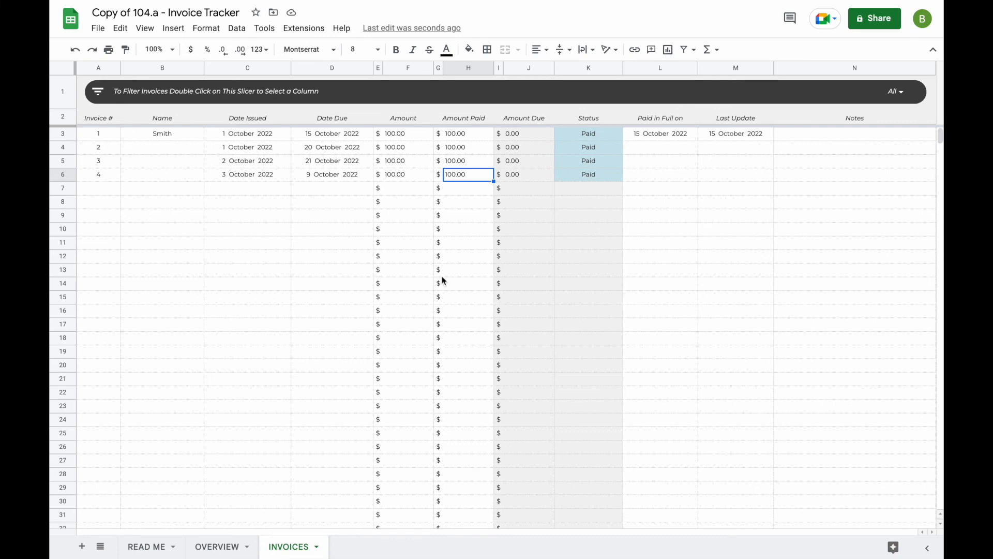
Set the From date in the overview dashboard's settings to 1 Oct 2022
click(225, 546)
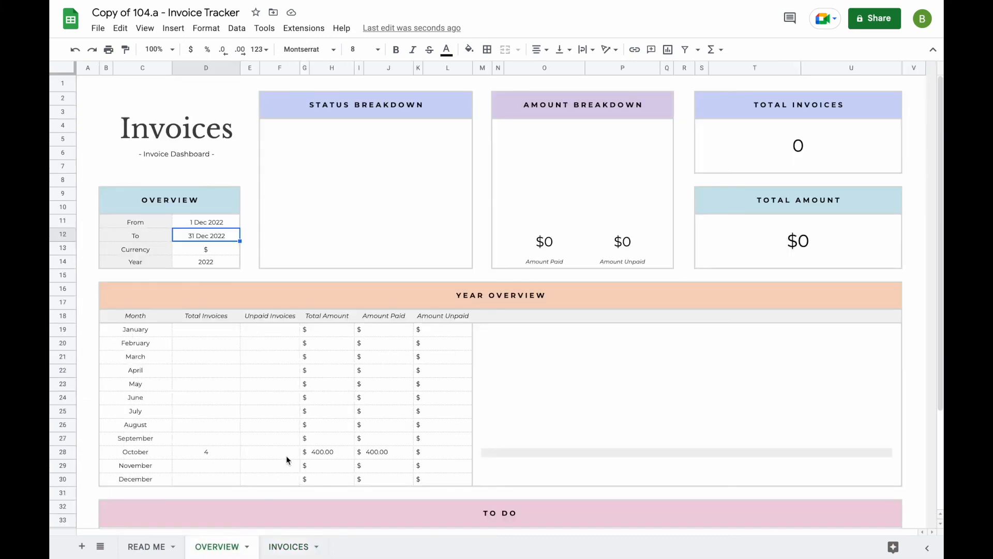
double_click(209, 221)
click(237, 241)
click(237, 241)
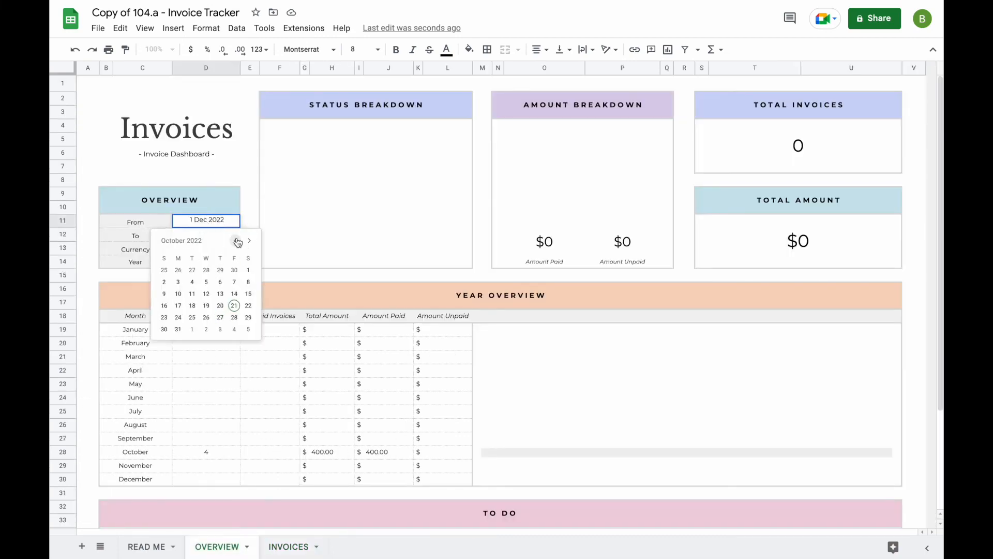
click(248, 269)
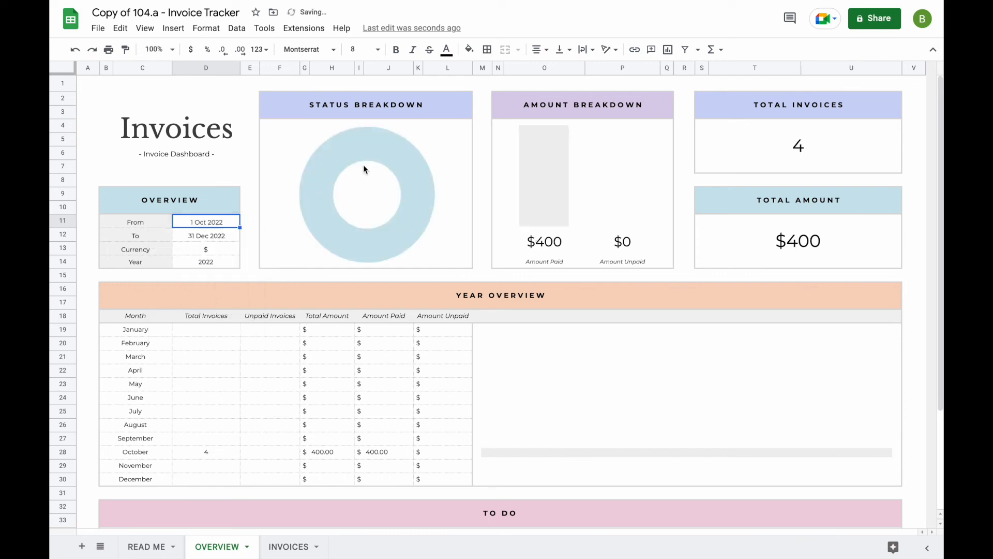
Examine the dashboard's status breakdown and amount breakdown charts along with the total invoices and total amount figures
click(381, 154)
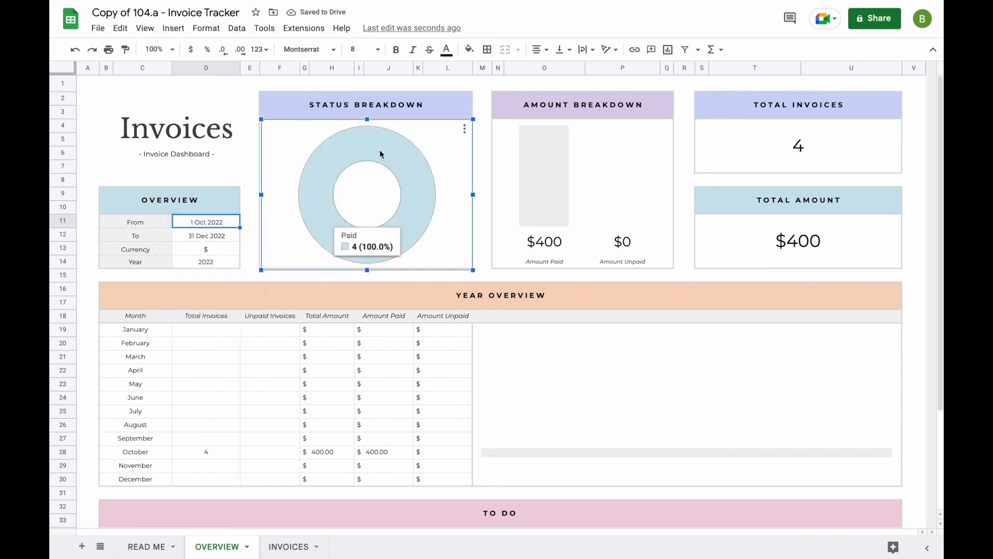
click(543, 178)
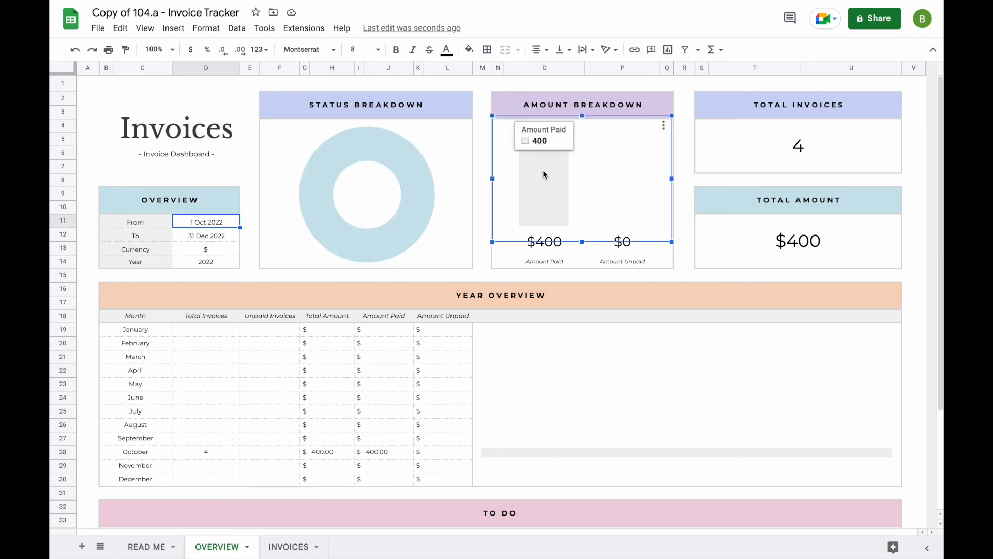
click(784, 156)
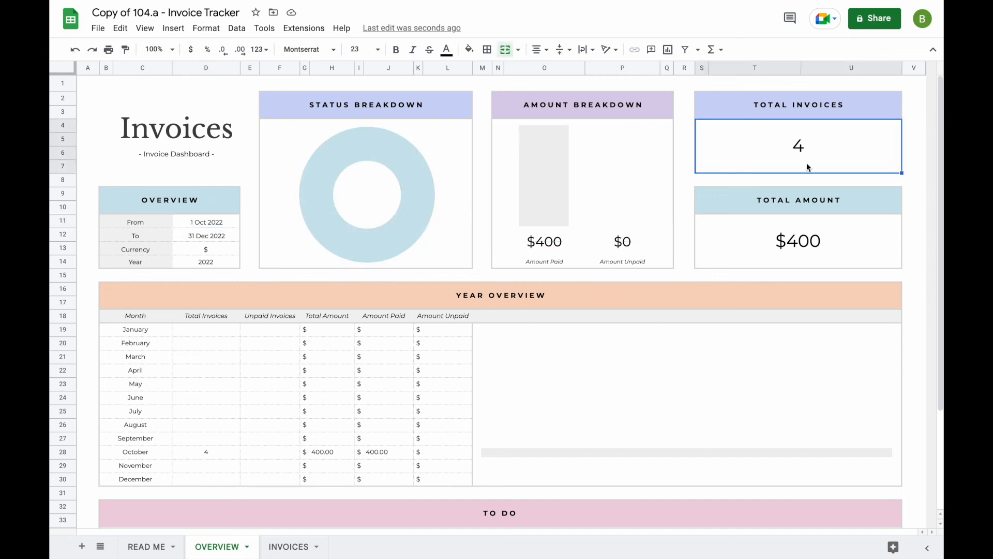
click(811, 241)
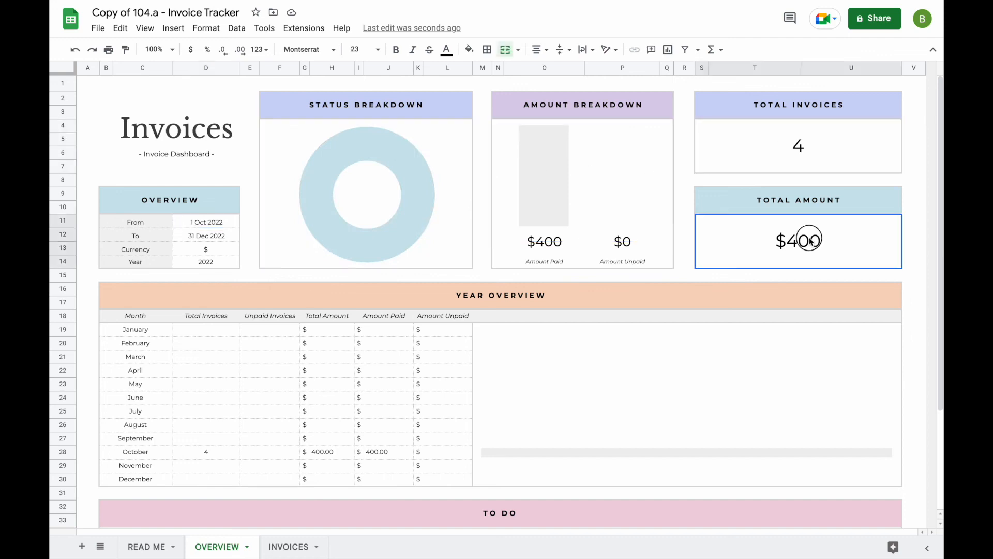
Set the Amount Paid of invoice 3 to 0 on the INVOICES sheet
click(288, 546)
click(470, 161)
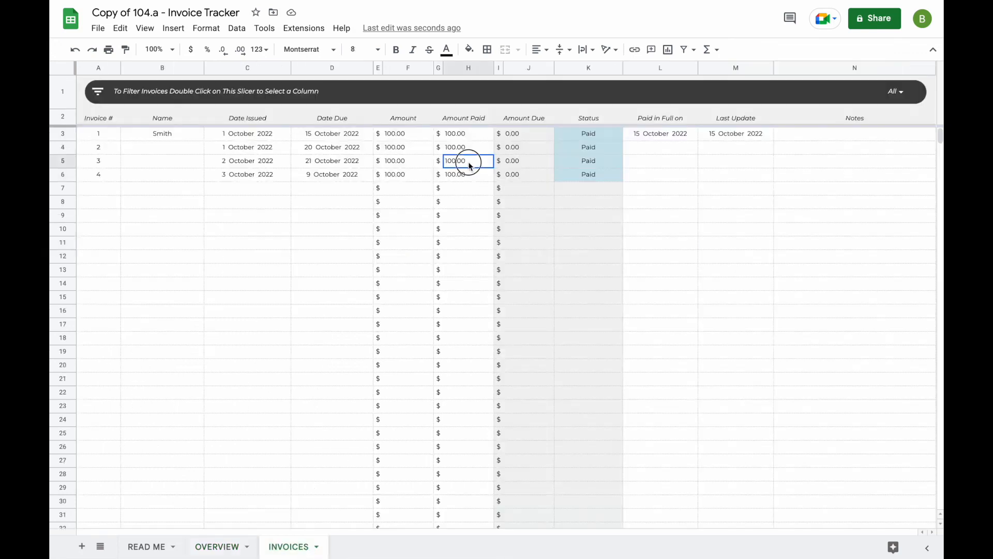
text(0)
key(Return)
Examine October's paid and unpaid portions in the overview dashboard's year overview chart, along with the amount breakdown chart
click(240, 555)
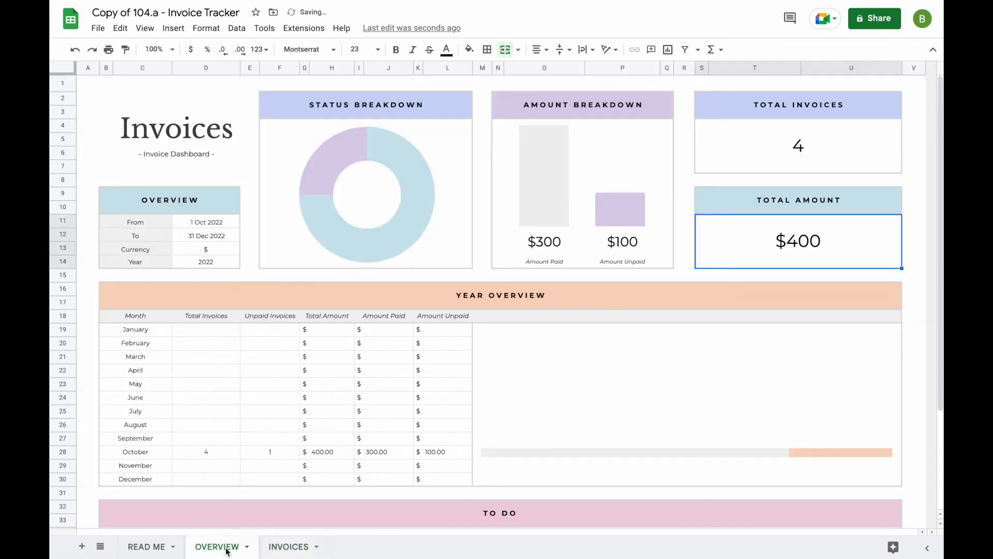
click(636, 451)
mouse_move(849, 452)
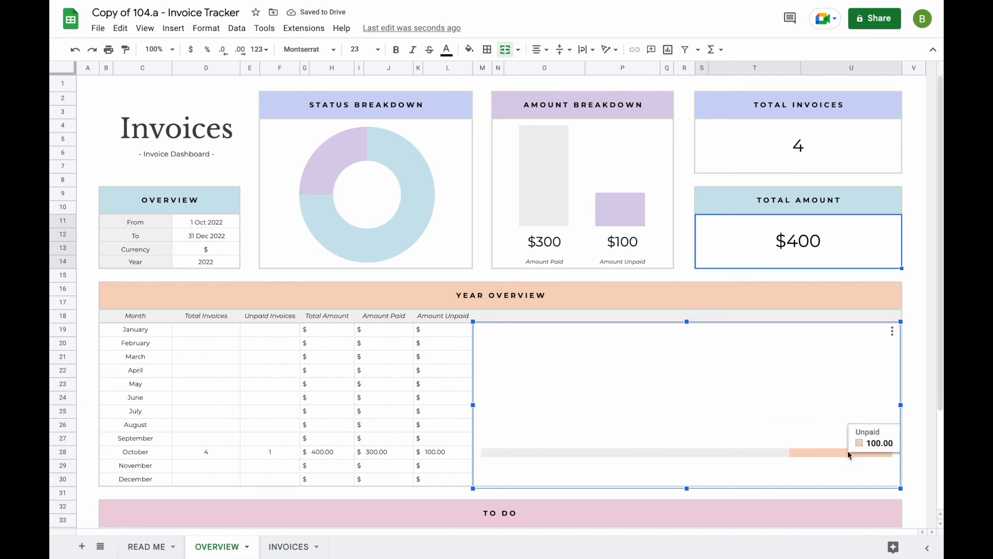
mouse_move(720, 454)
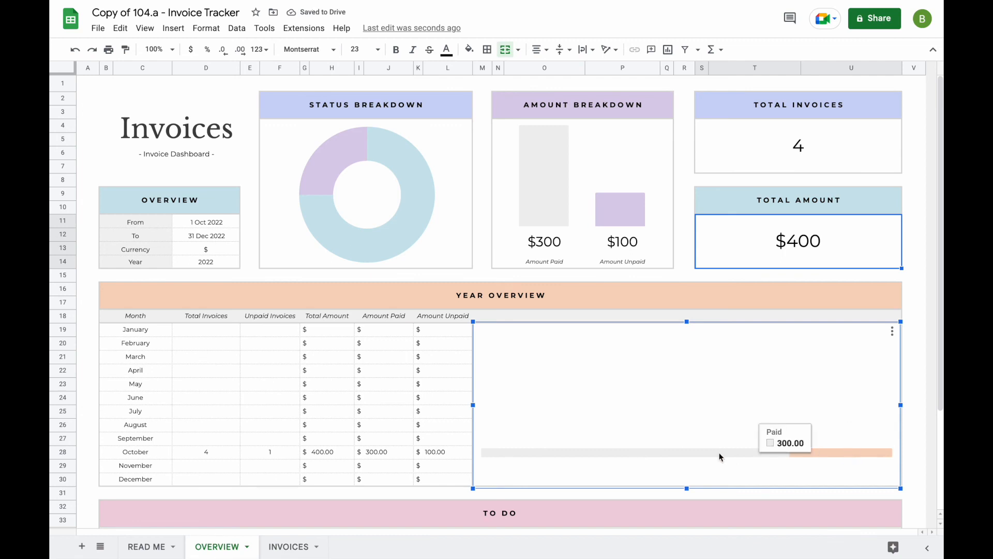
click(639, 221)
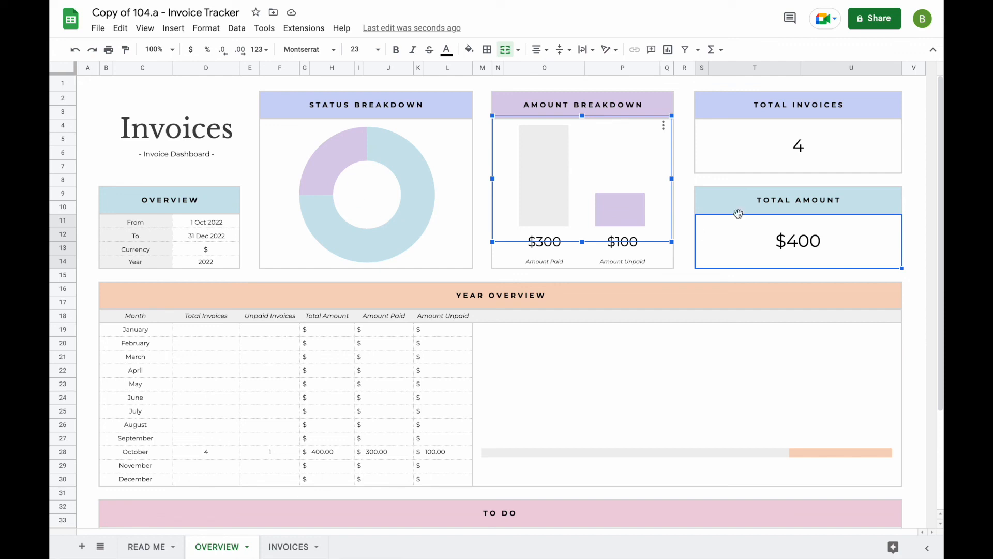
click(685, 206)
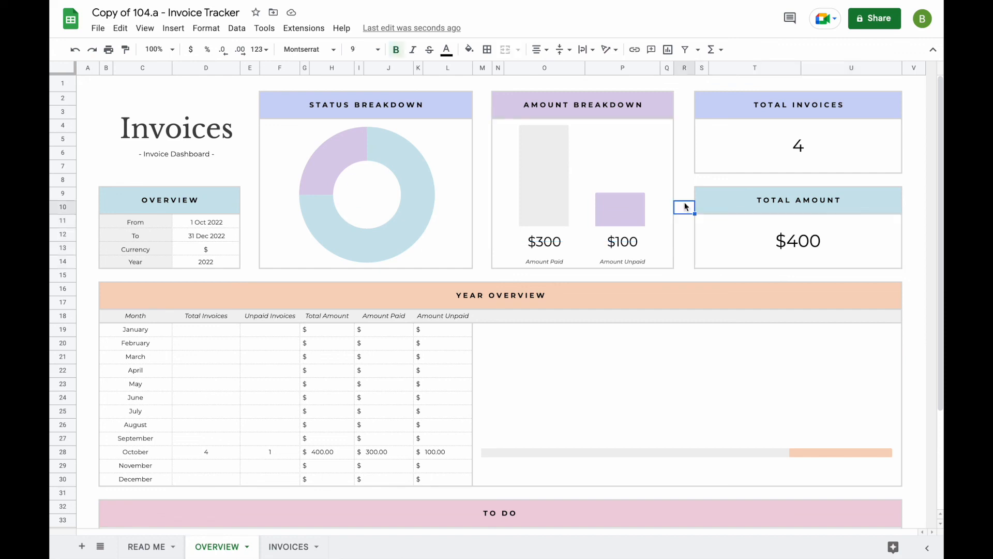
click(90, 88)
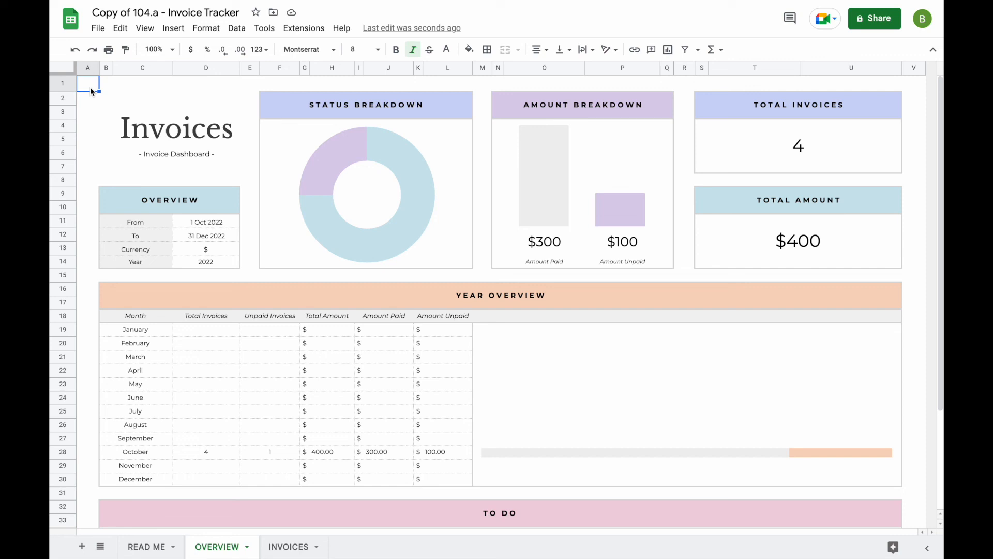